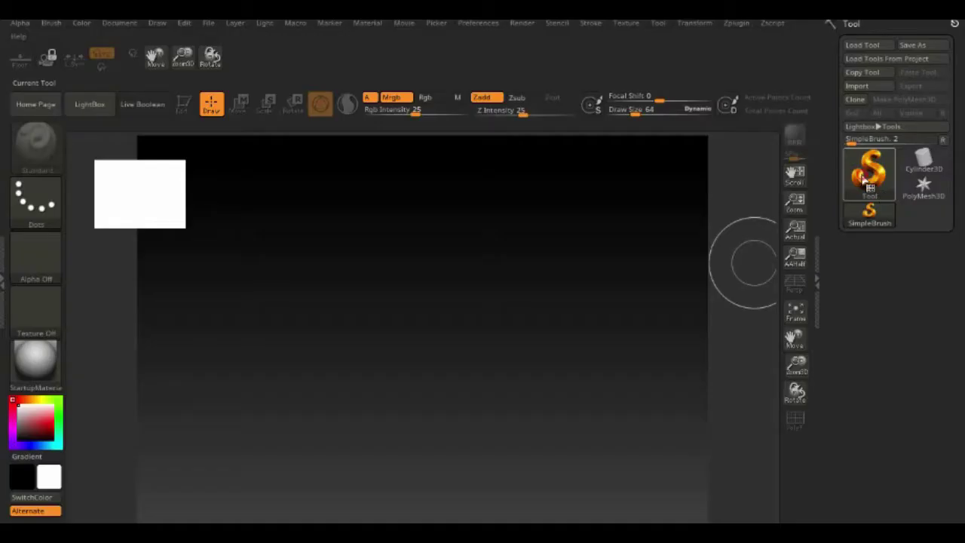
- Draw a PolyMesh3D star on the canvas and put it into Edit mode
left_click(865, 178)
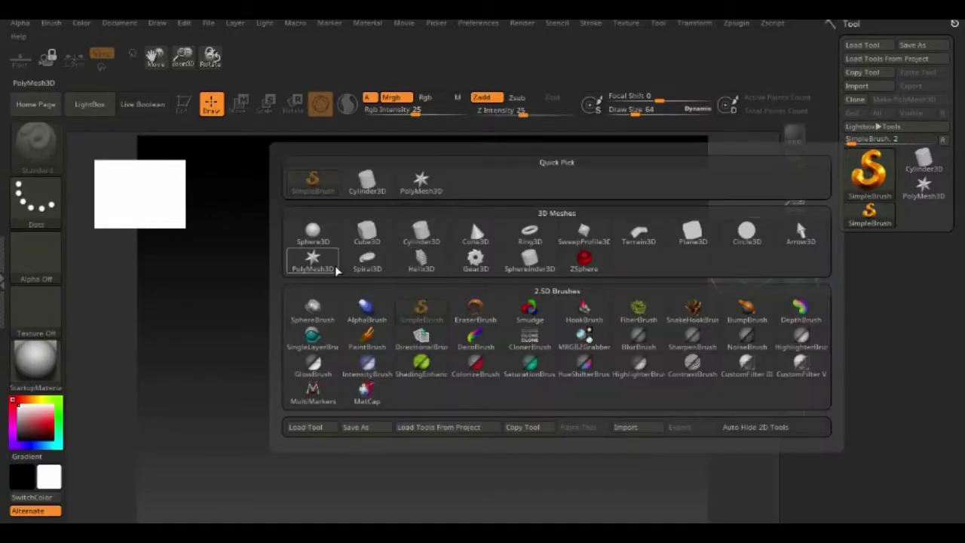
left_click(313, 260)
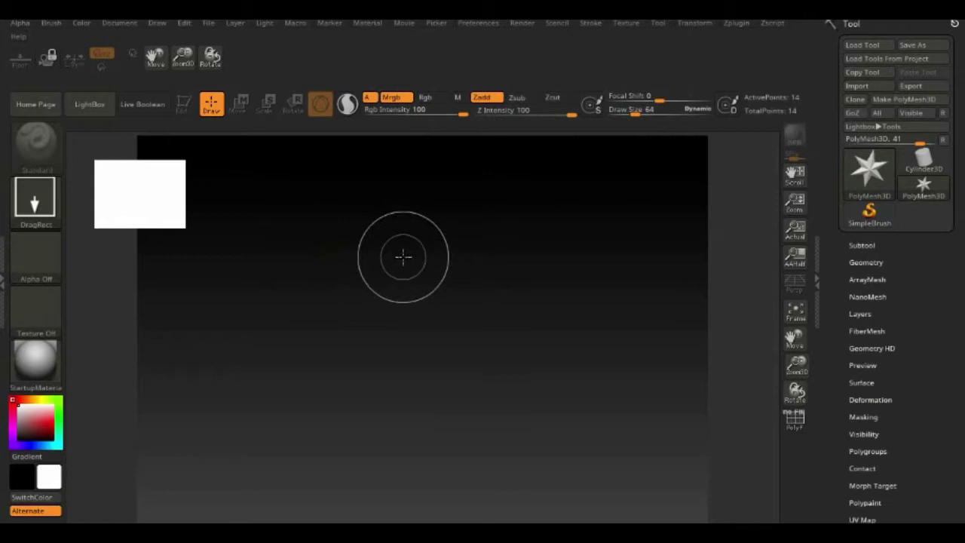
left_click_drag(404, 255, 405, 435)
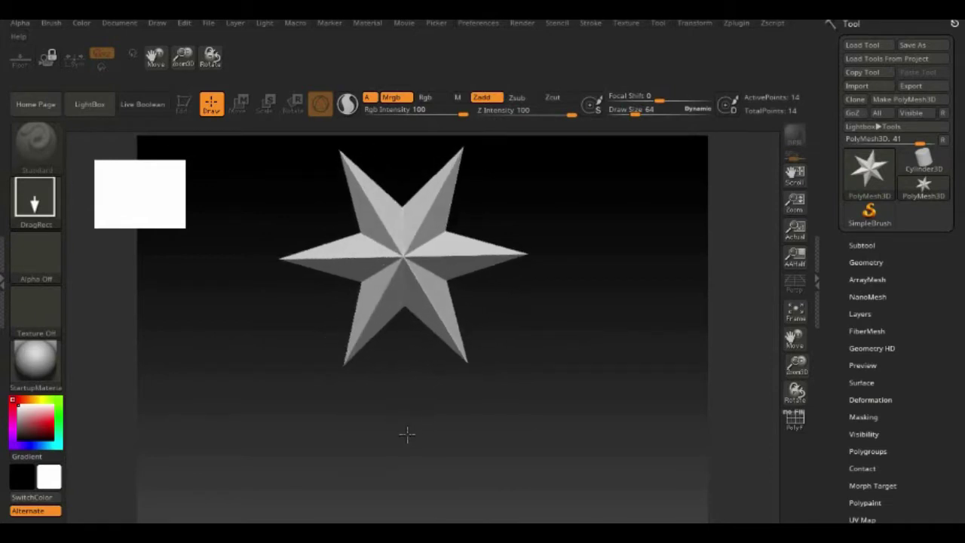
left_click(181, 107)
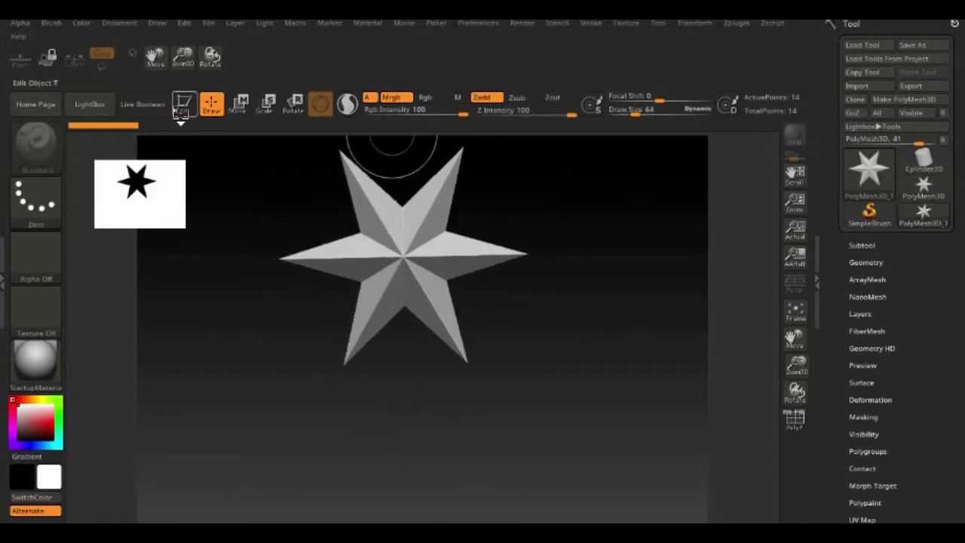
- Initialize the star mesh as a QCube
left_click_drag(842, 377, 839, 258)
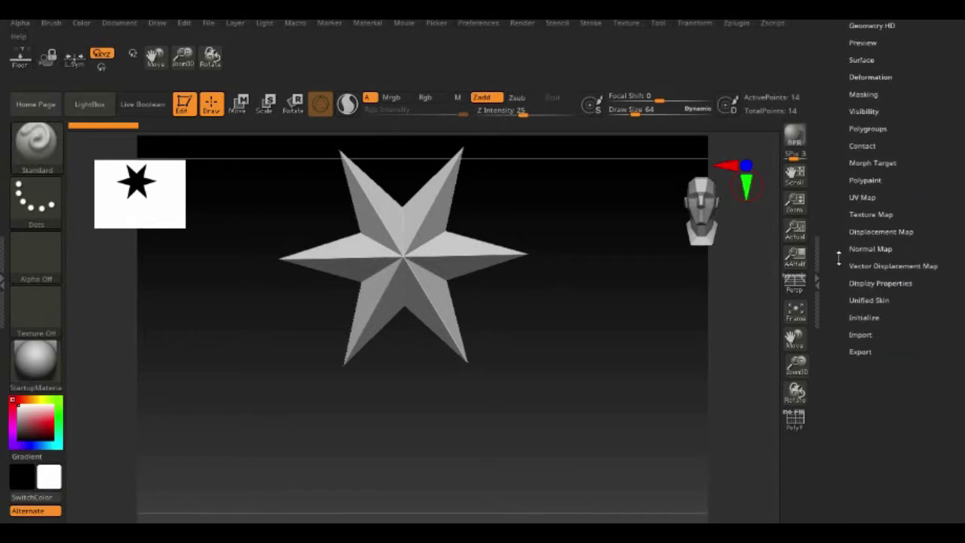
left_click(869, 318)
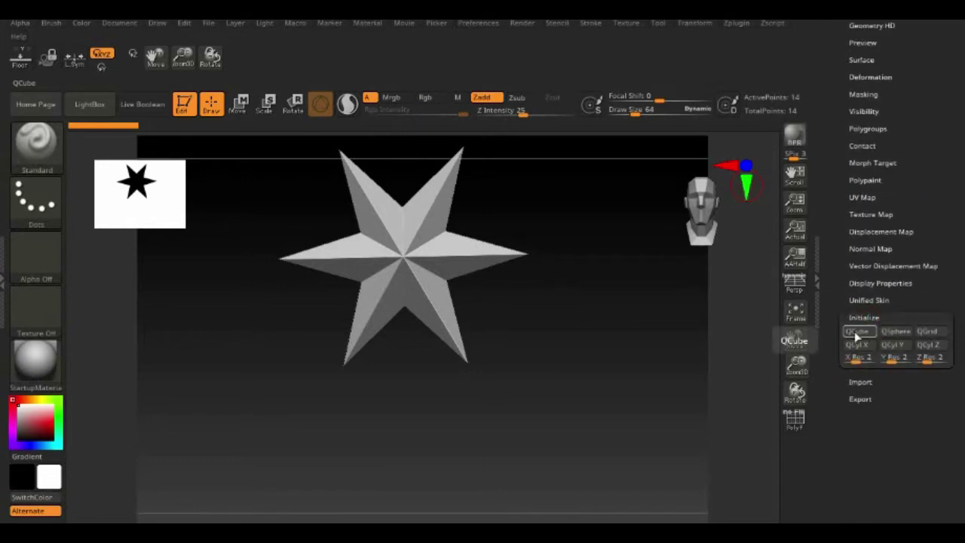
left_click(856, 331)
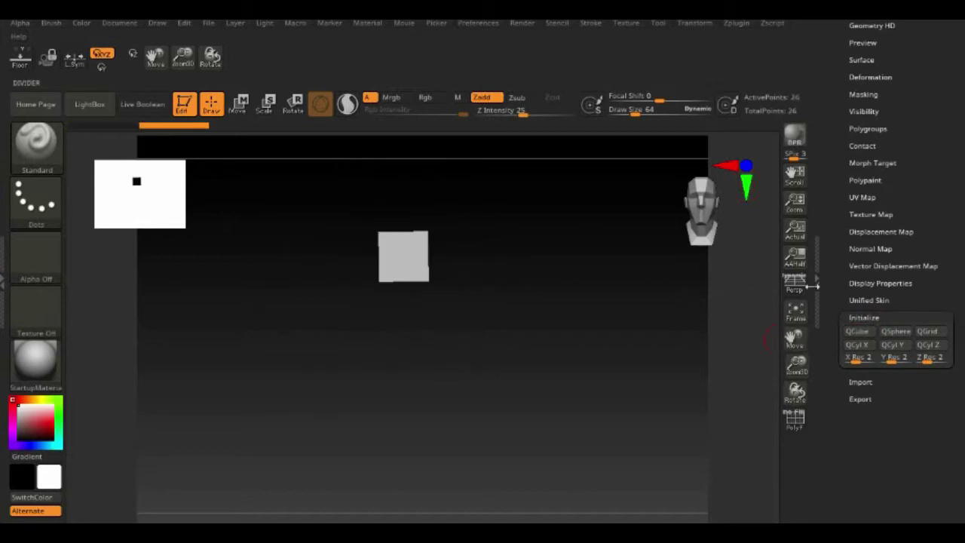
- Turn on perspective and the polyframe display for the cube
left_click(795, 285)
left_click_drag(539, 314, 533, 343)
left_click(795, 419)
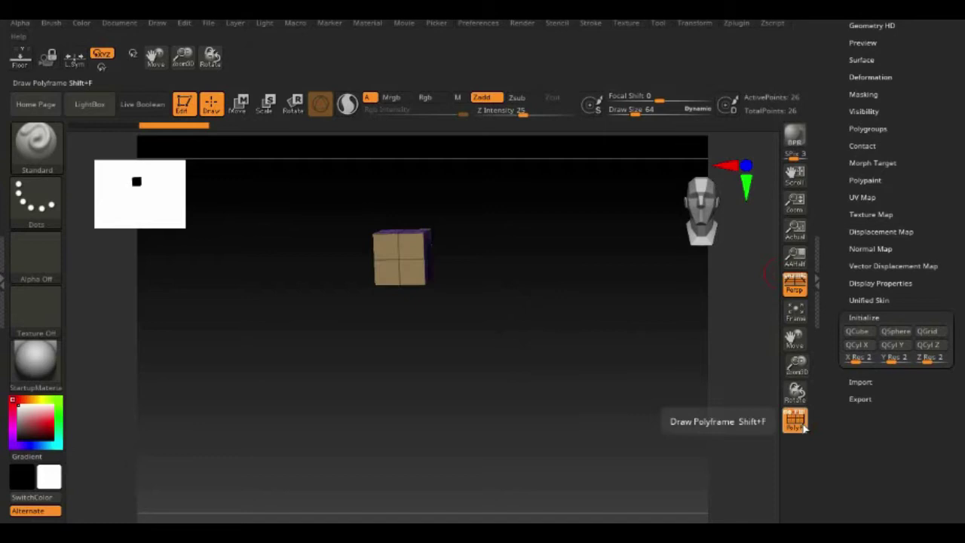
mouse_move(565, 286)
left_mouse_down()
mouse_move(553, 270)
mouse_move(576, 287)
left_mouse_up()
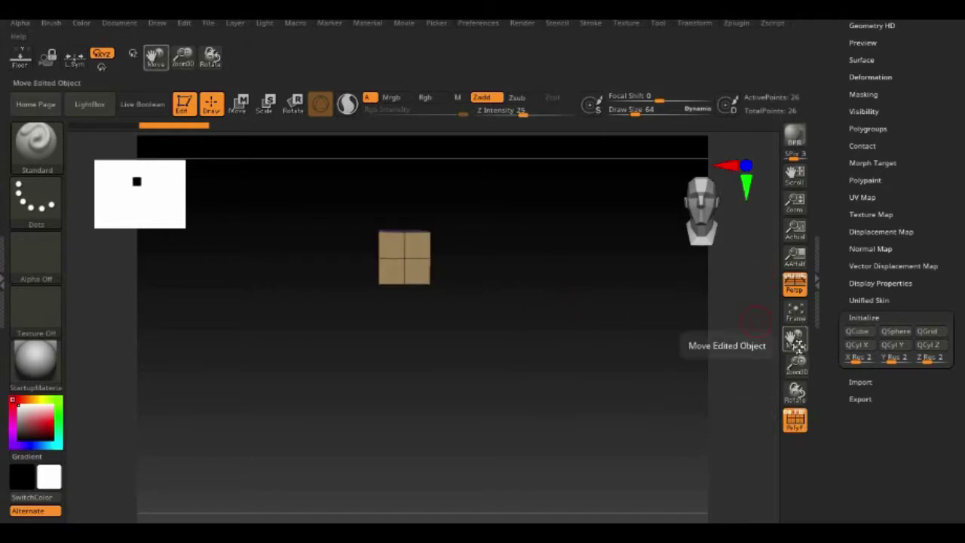
left_click_drag(796, 368, 813, 437)
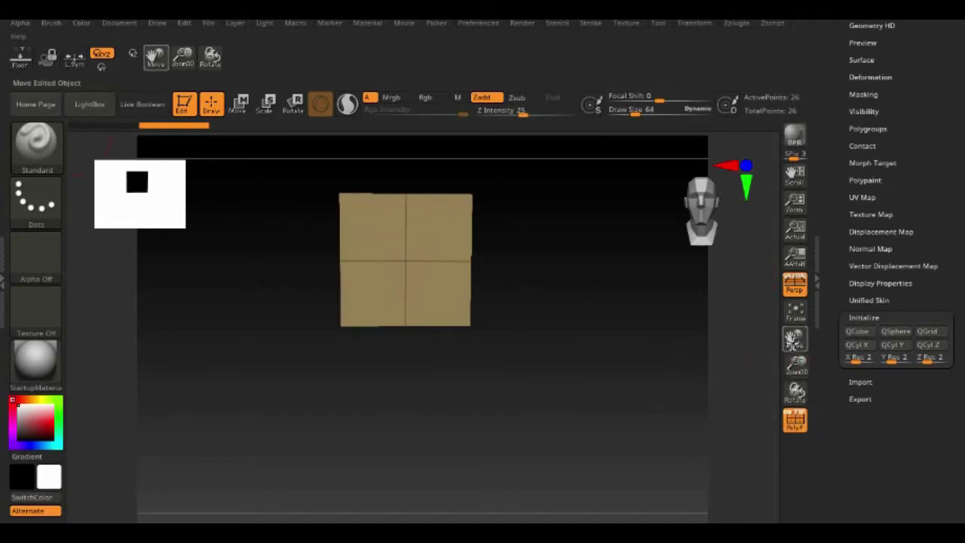
left_click_drag(795, 340, 806, 426)
left_click_drag(653, 366, 616, 353)
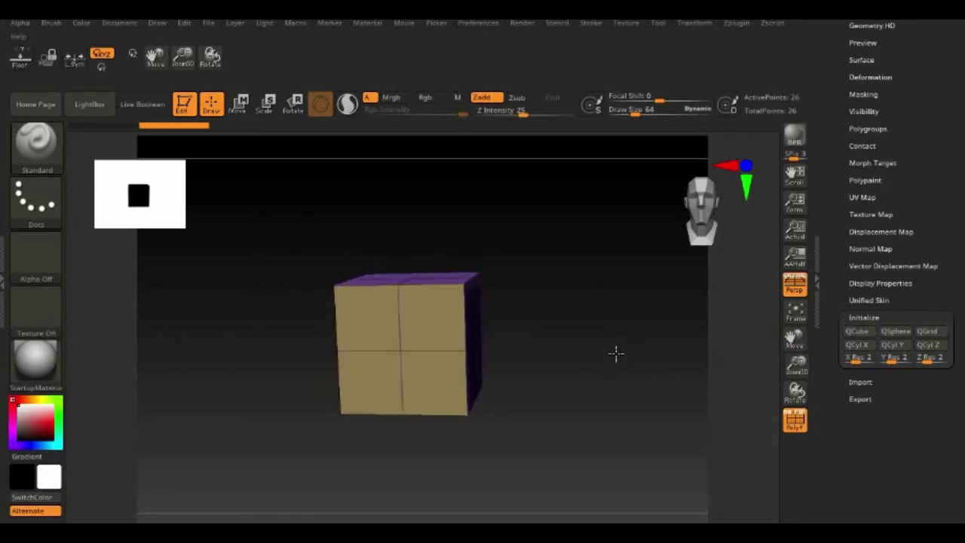
- Scale the cube to about 1.5 times its height, slightly wider and slightly shallower
left_click(267, 104)
left_click_drag(412, 295, 408, 279)
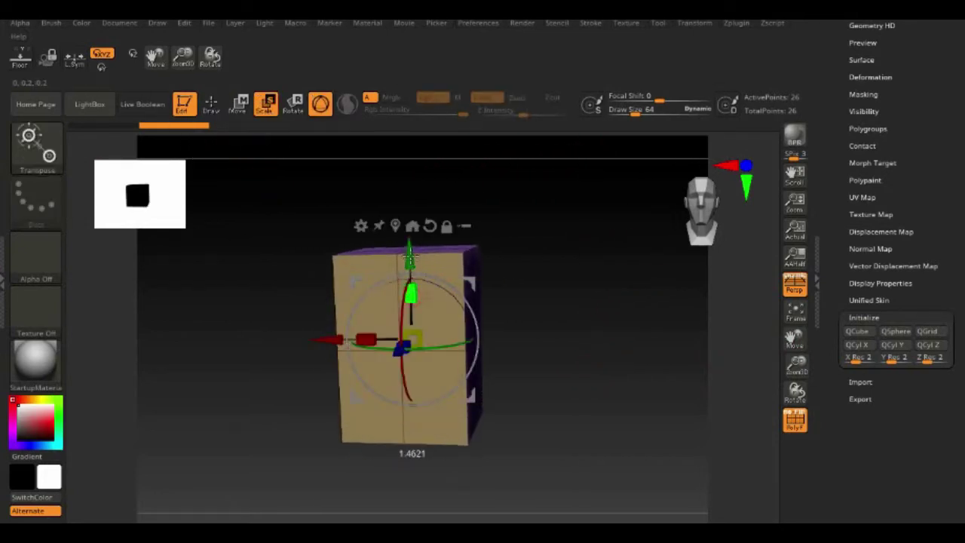
left_click_drag(367, 340, 357, 339)
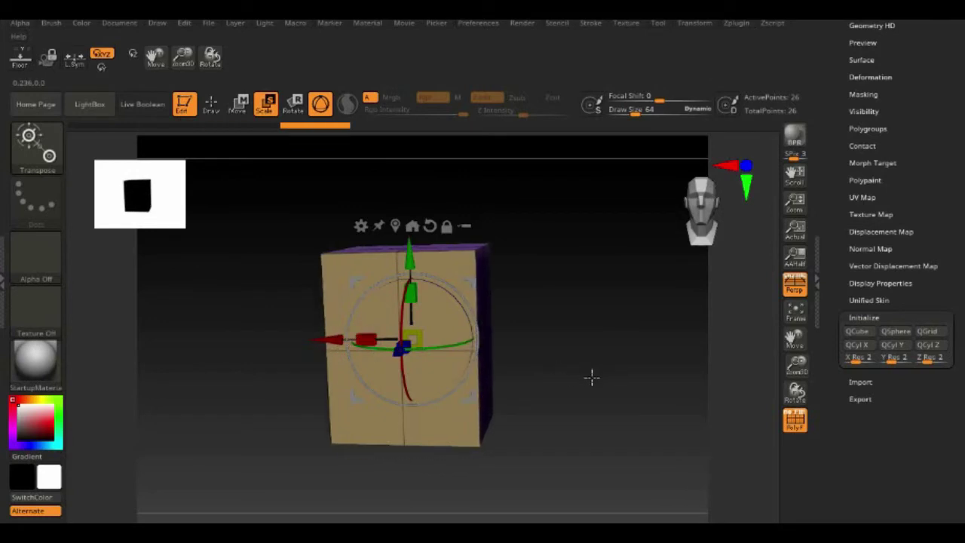
left_click_drag(593, 377, 557, 383)
left_click_drag(381, 343, 446, 326)
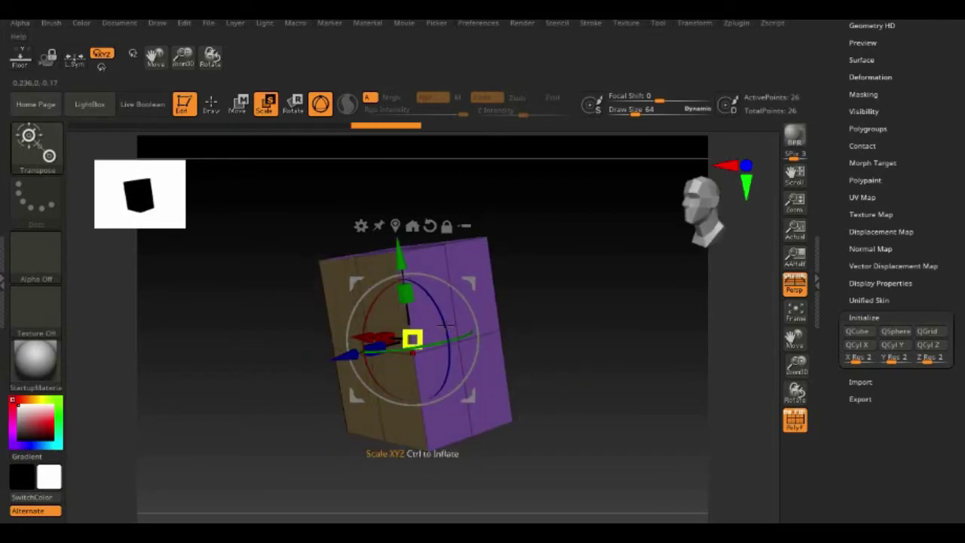
left_click_drag(601, 260, 551, 322)
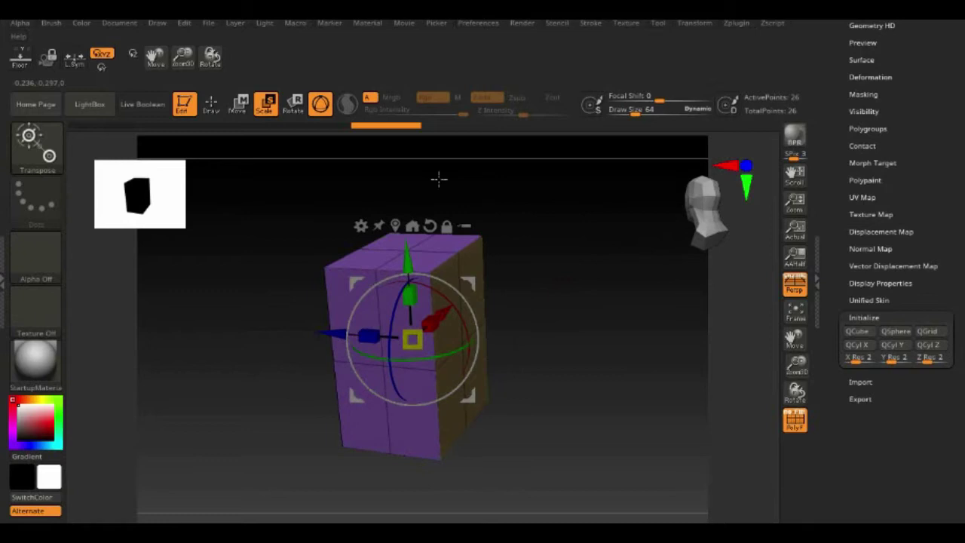
- Narrow the block toward its top with the Taper deformer at about -0.18, and return to Draw mode
left_click(359, 224)
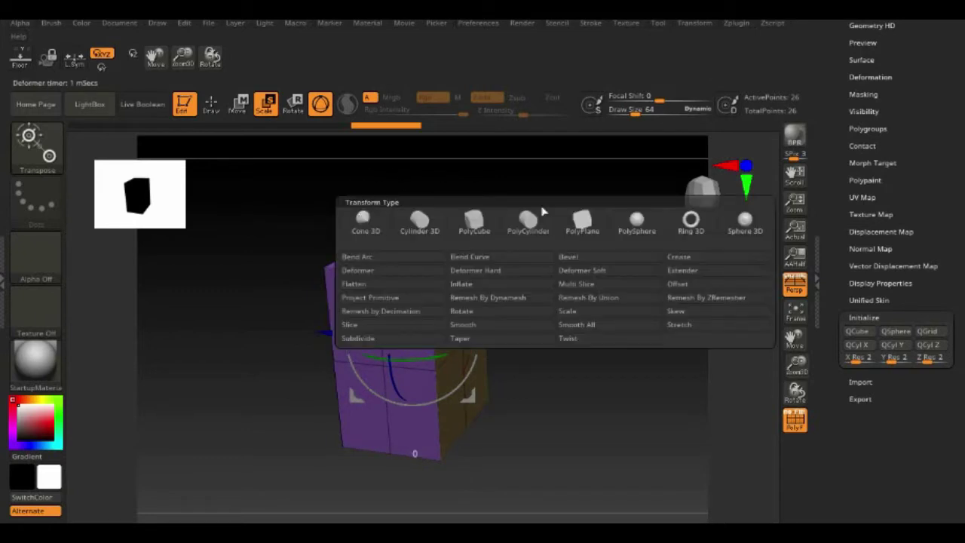
left_click(502, 339)
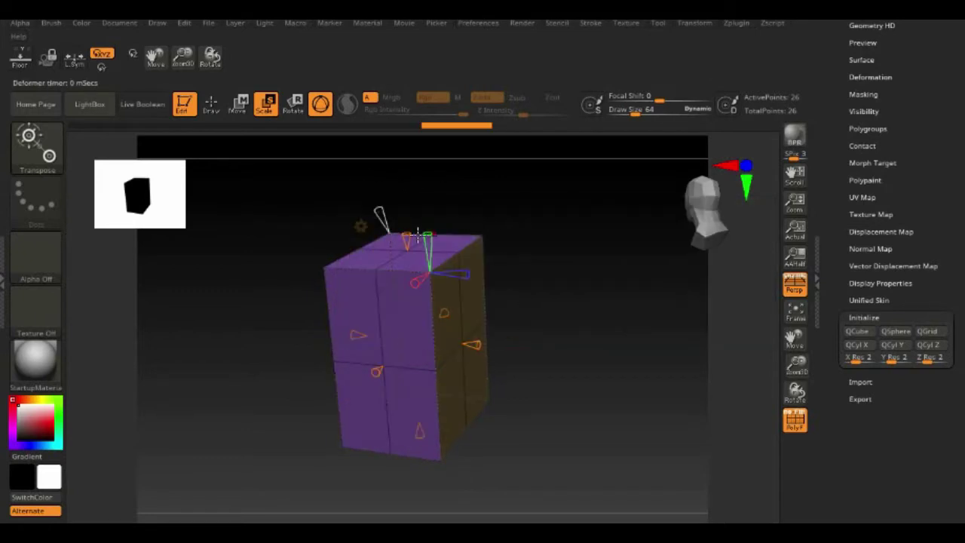
left_click_drag(497, 239, 592, 242)
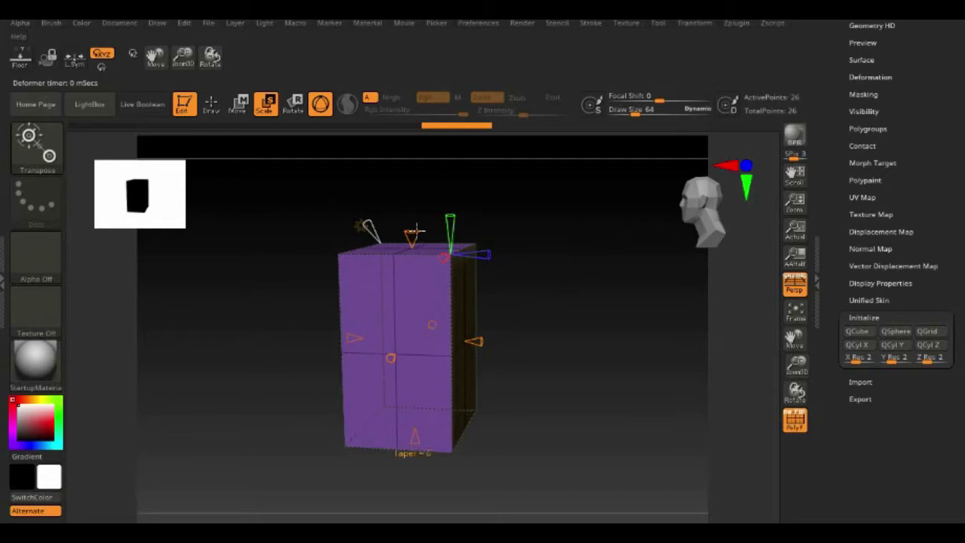
left_click_drag(416, 230, 429, 273)
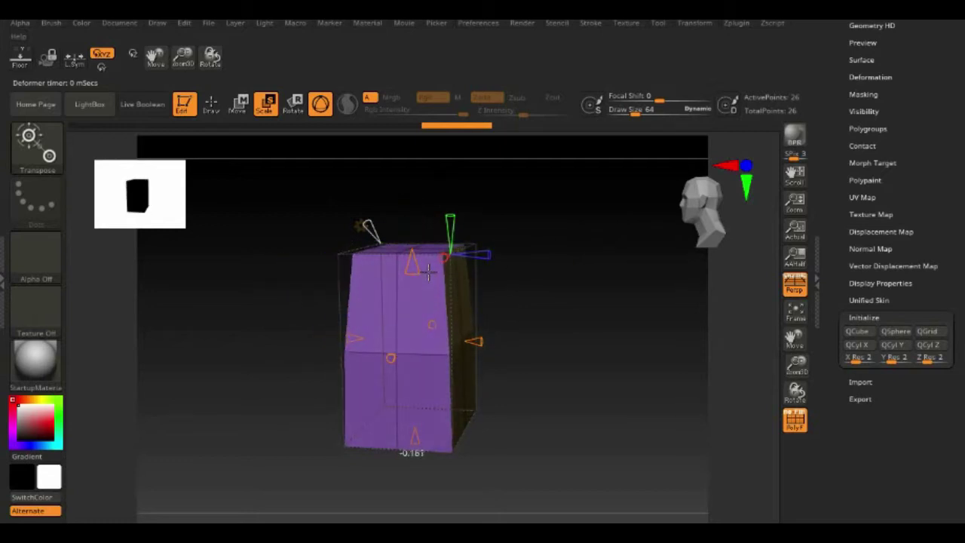
mouse_move(553, 429)
left_mouse_down()
mouse_move(548, 339)
mouse_move(556, 324)
mouse_move(540, 421)
mouse_move(549, 440)
left_mouse_up()
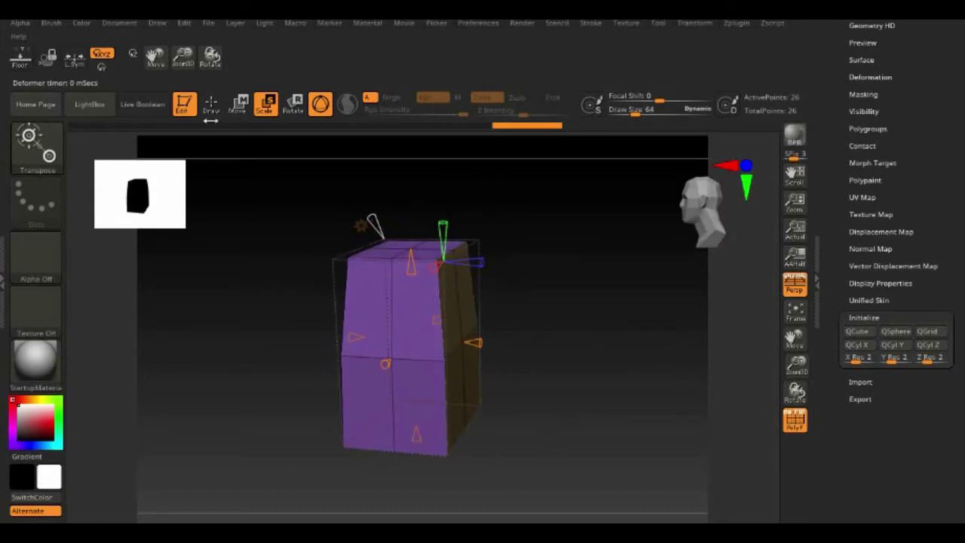
left_click(211, 105)
mouse_move(582, 384)
left_mouse_down()
mouse_move(571, 349)
mouse_move(579, 390)
left_mouse_up()
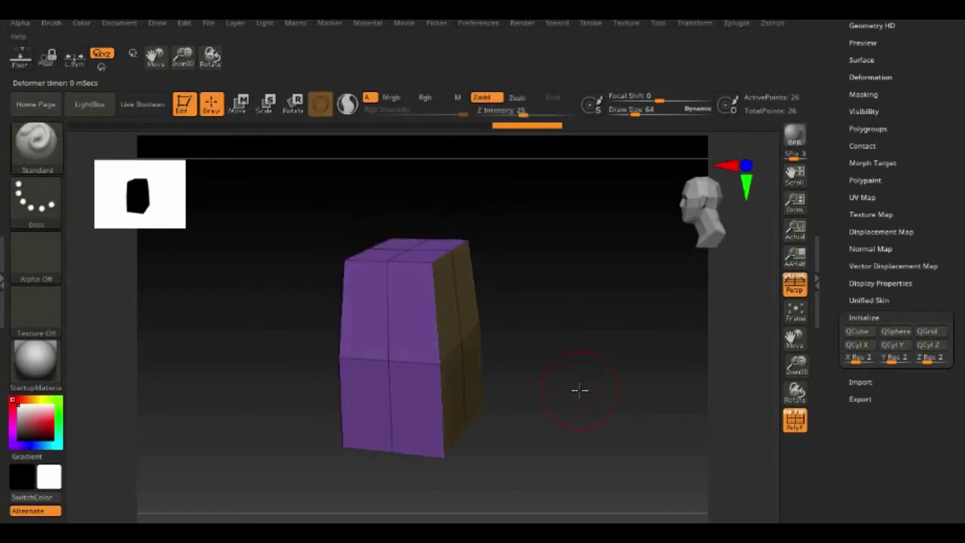
- Select the ZModeler brush and set its edge action to Bevel on complete edge loops
left_click(138, 130)
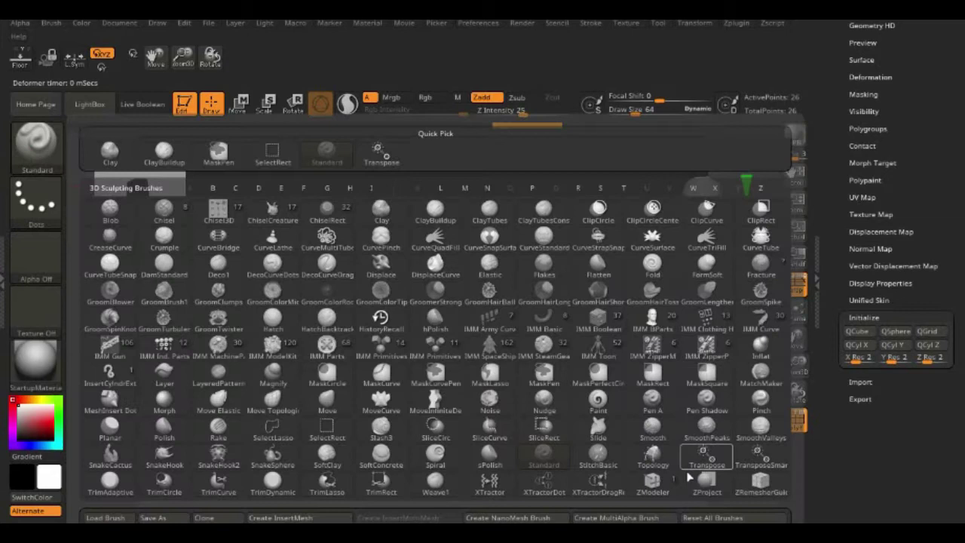
left_click(650, 481)
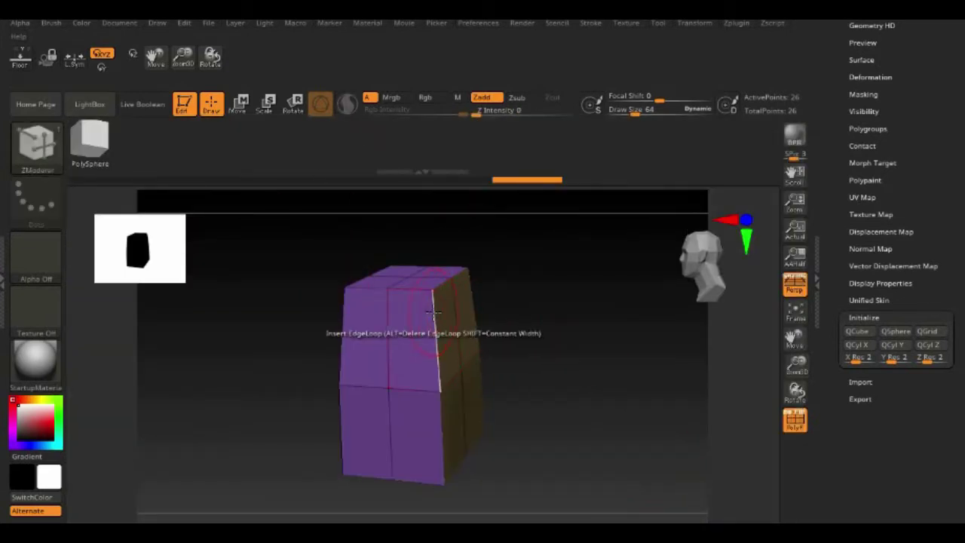
key("space")
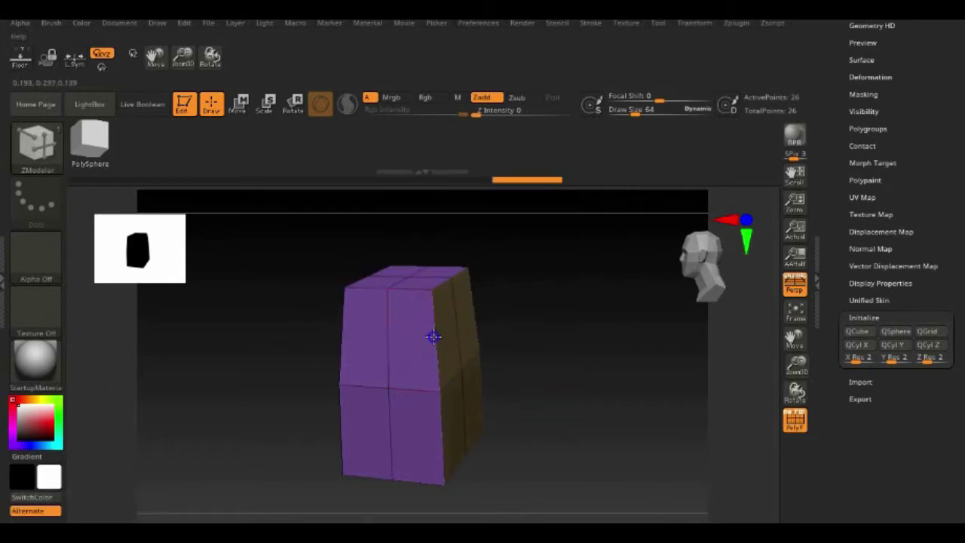
key("space")
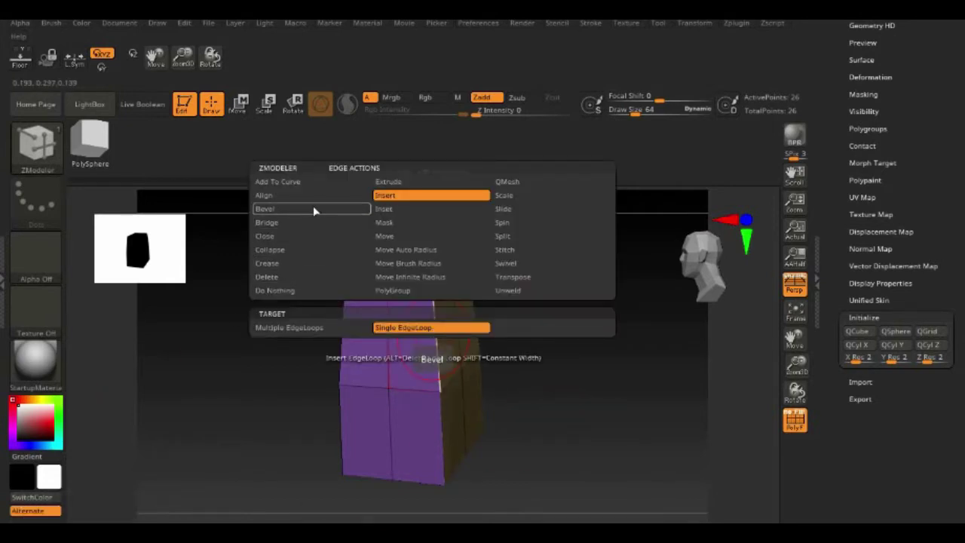
left_click(315, 211)
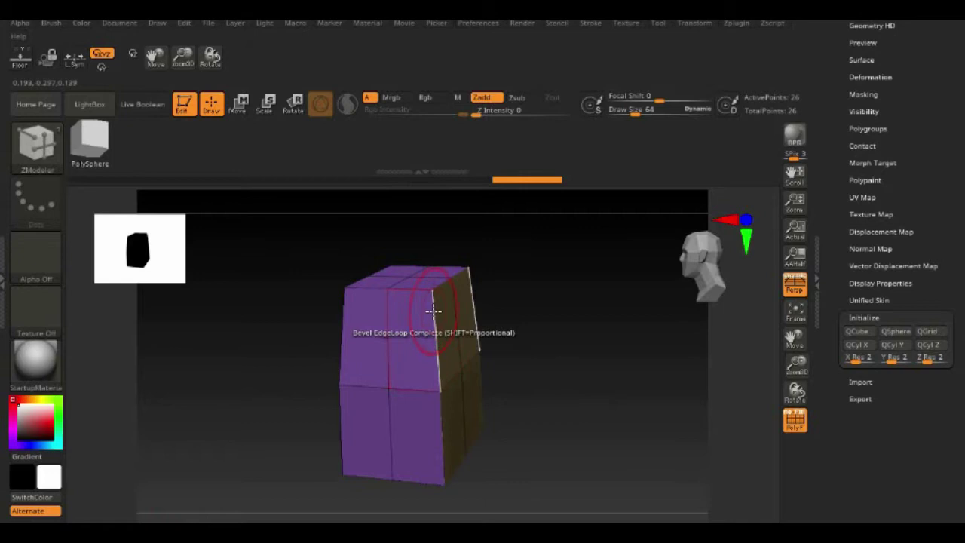
- Bevel the complete edge loops around the block's front and back faces, redoing the second bevel once
mouse_move(474, 328)
left_mouse_down("shift")
mouse_move(651, 359)
mouse_move(561, 340)
mouse_move(525, 362)
mouse_move(502, 416)
mouse_move(426, 404)
left_mouse_up("shift")
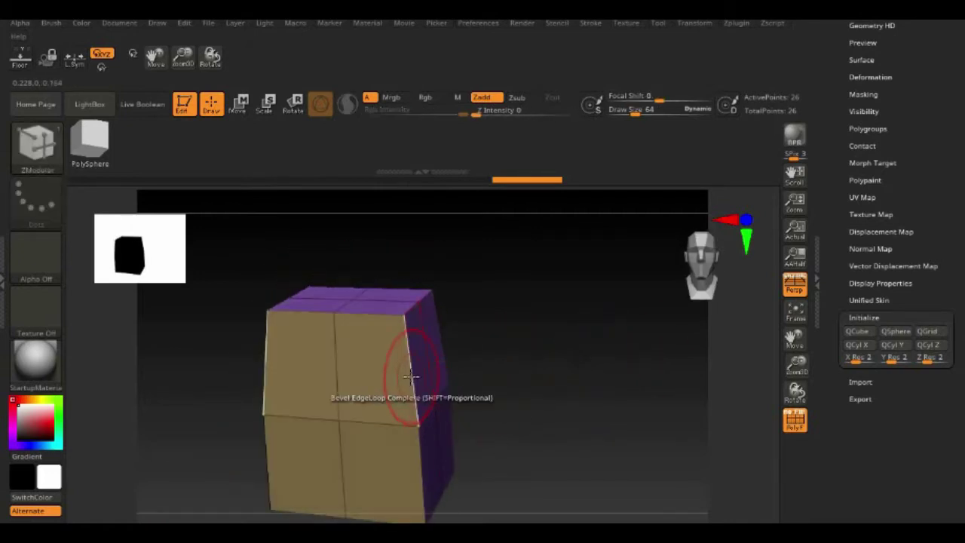
left_click_drag(431, 367, 437, 366)
left_click_drag(571, 353, 487, 324)
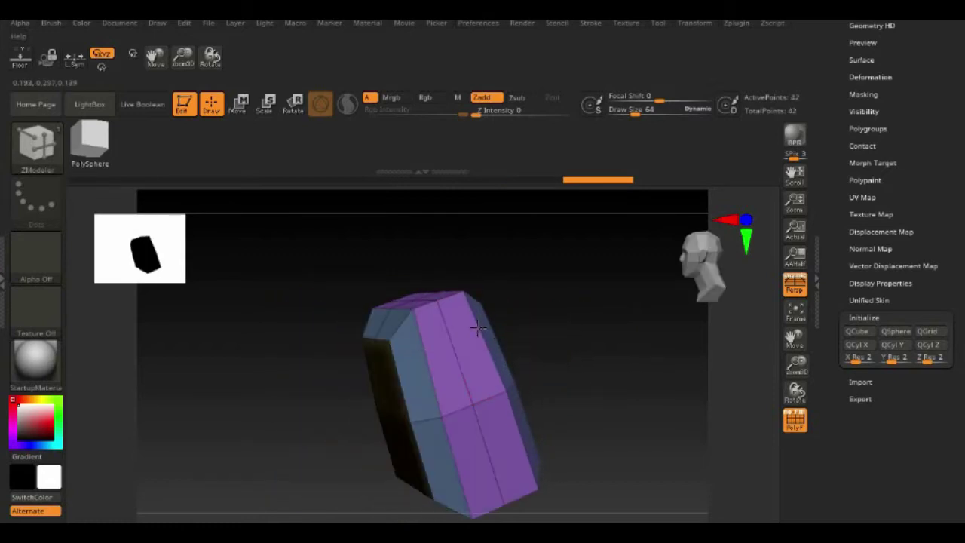
key("ctrl+z")
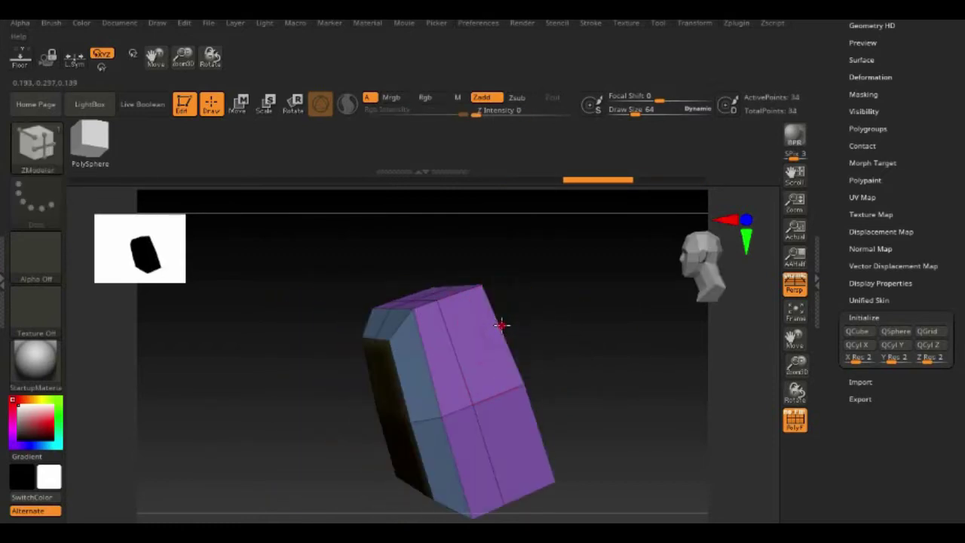
left_click(502, 325)
left_click_drag(569, 380, 571, 349)
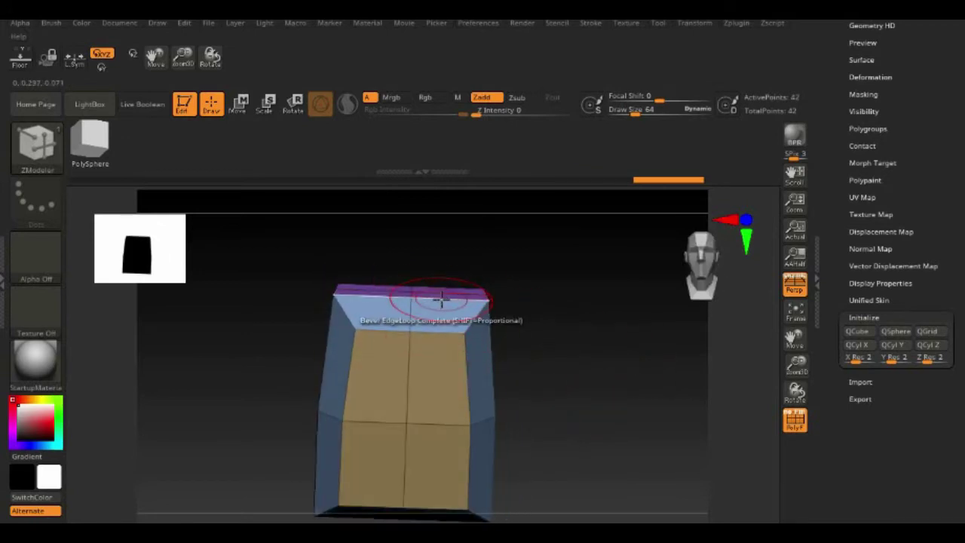
- Undo a trial bevel on the front top edge and bevel the block's upper side edges
left_click_drag(441, 299, 444, 311)
key("ctrl+z")
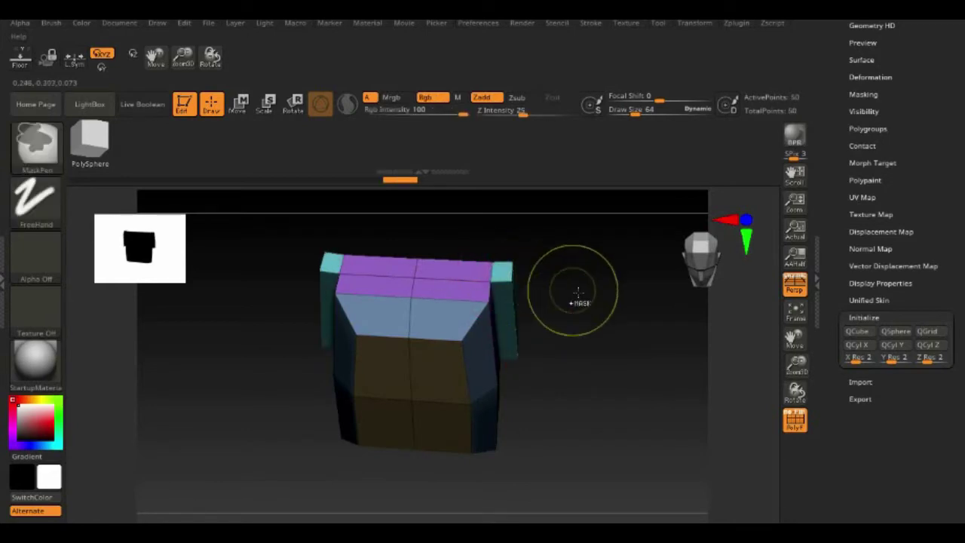
left_click_drag(571, 302, 571, 291)
left_click_drag(489, 271, 518, 289)
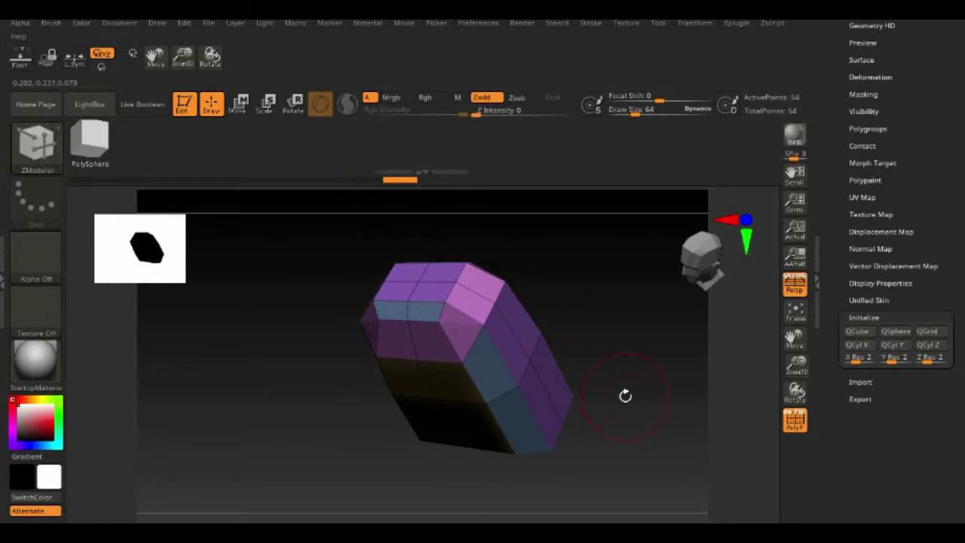
- Set the ZModeler polygon action to Transpose with the Polygroup Island target
left_click_drag(625, 396, 614, 411)
left_click(423, 453)
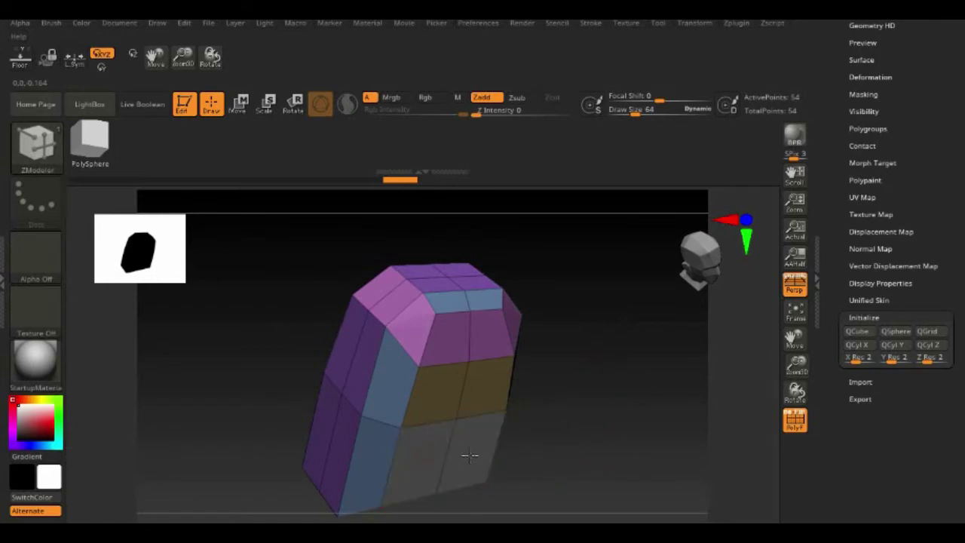
key("space")
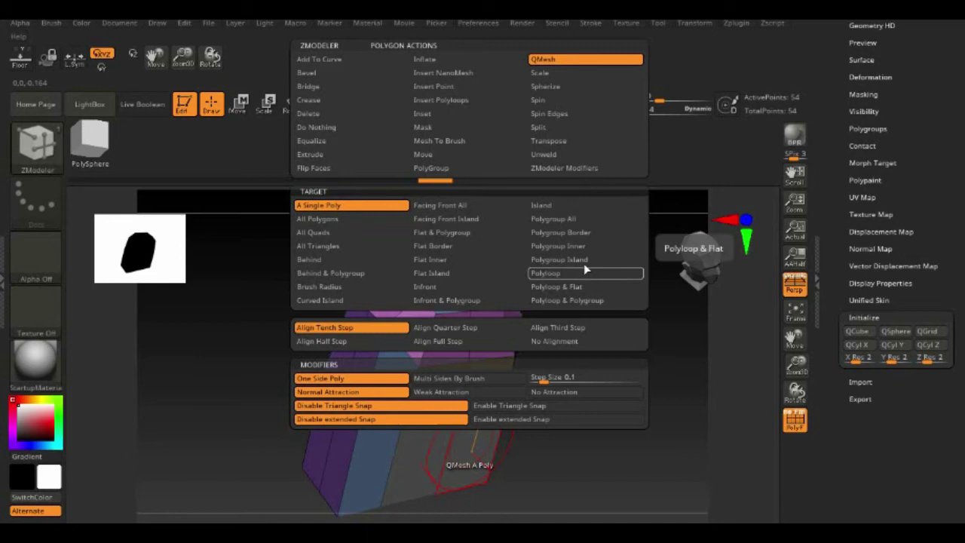
left_click(586, 143)
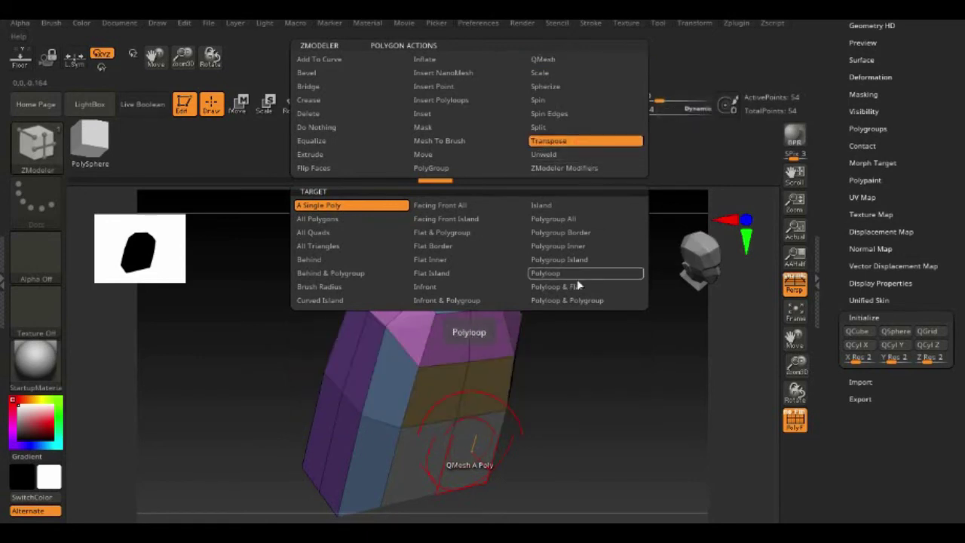
- Move the block's lower front polygroup outward with the gizmo, clear the mask and return to Draw mode
left_click_drag(511, 487, 534, 509)
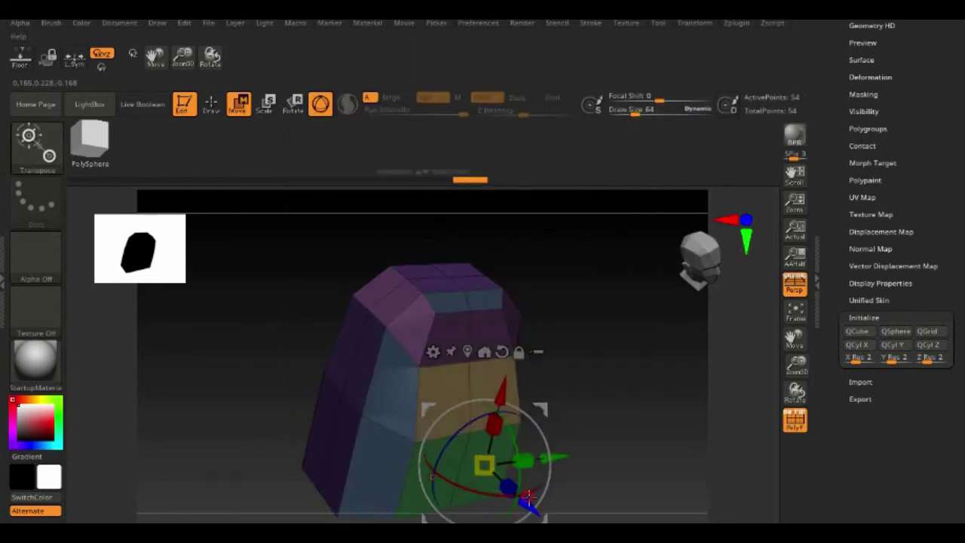
left_click_drag(637, 383, 524, 360)
mouse_move(604, 296)
left_mouse_down()
mouse_move(626, 318)
mouse_move(634, 276)
mouse_move(619, 382)
mouse_move(638, 317)
mouse_move(610, 315)
left_mouse_up()
left_click_drag(641, 309, 664, 340, "ctrl")
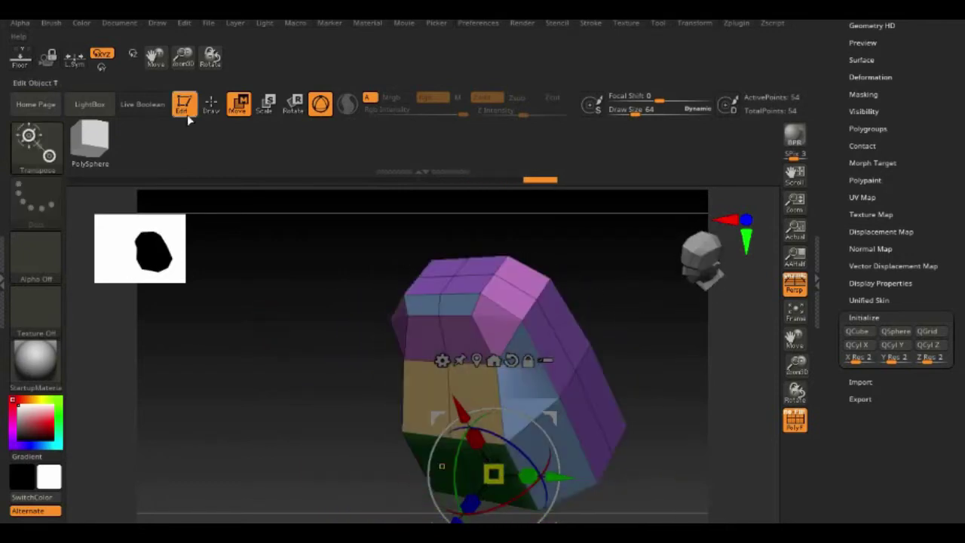
left_click(211, 105)
left_click_drag(552, 347, 567, 328, "alt")
- Transpose the polygroup on the block's upper side to reshape it, and return to Draw mode
left_click_drag(592, 276, 599, 283)
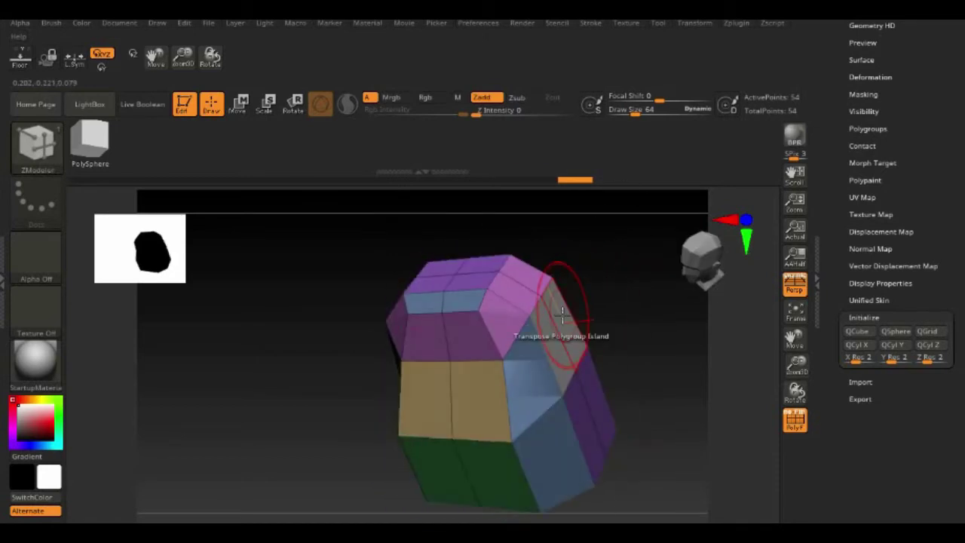
key("w")
left_click(562, 323, "ctrl")
mouse_move(619, 316)
left_mouse_down()
mouse_move(639, 313)
mouse_move(616, 317)
left_mouse_up()
mouse_move(649, 388)
left_mouse_down()
mouse_move(613, 343)
mouse_move(713, 332)
mouse_move(664, 336)
left_mouse_up()
left_click(212, 105)
- Isolate the polygroup on the block's underside with Transpose, shift it slightly and return to Draw mode
left_click_drag(339, 302, 320, 324)
left_click(795, 420)
mouse_move(743, 423)
left_mouse_down()
mouse_move(719, 455)
mouse_move(638, 274)
mouse_move(643, 255)
left_mouse_up()
left_click(795, 420)
left_click_drag(632, 462, 619, 405, "alt")
left_click_drag(678, 459, 603, 438)
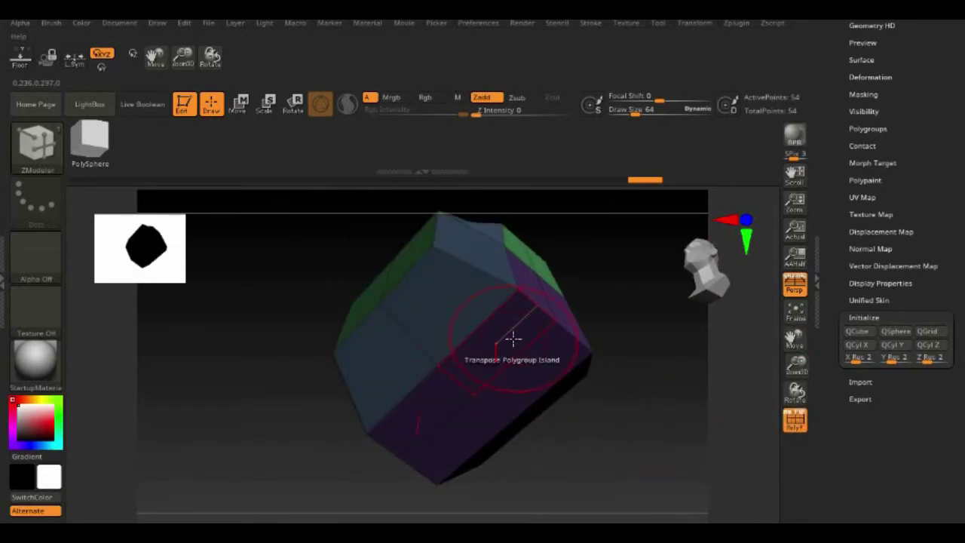
key("space")
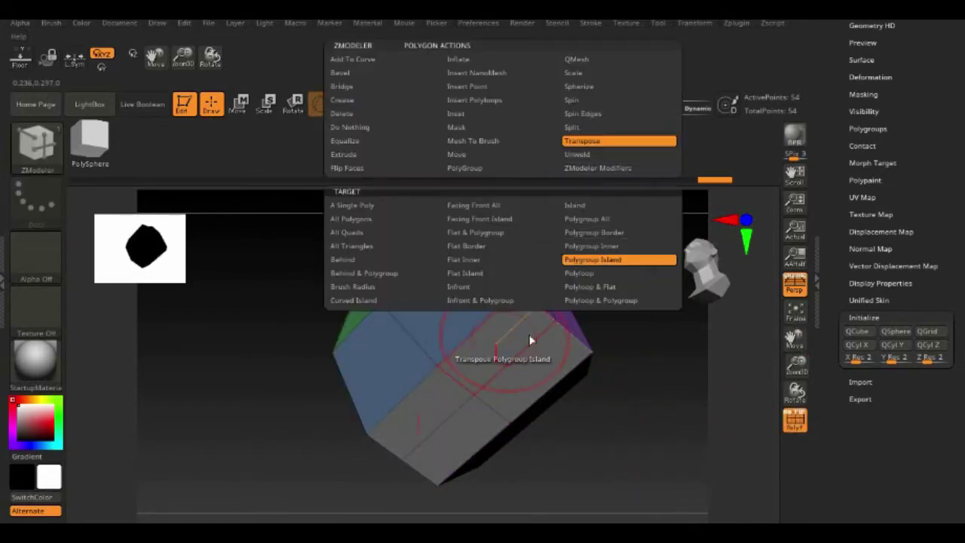
left_click(531, 340)
left_click_drag(532, 374, 645, 386)
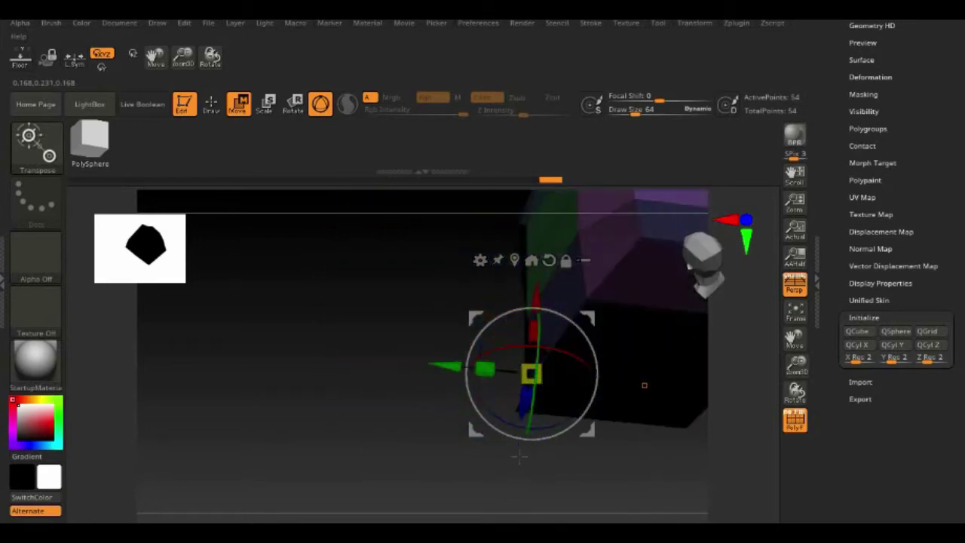
left_click_drag(519, 456, 500, 455)
mouse_move(532, 375)
left_mouse_down()
mouse_move(514, 380)
mouse_move(528, 373)
left_mouse_up()
mouse_move(170, 340)
left_mouse_down()
mouse_move(249, 321)
mouse_move(298, 351)
left_mouse_up()
key("q")
- Transpose the block's lower front face group slightly sideways, return to Draw mode and clear the mask
left_click(548, 286)
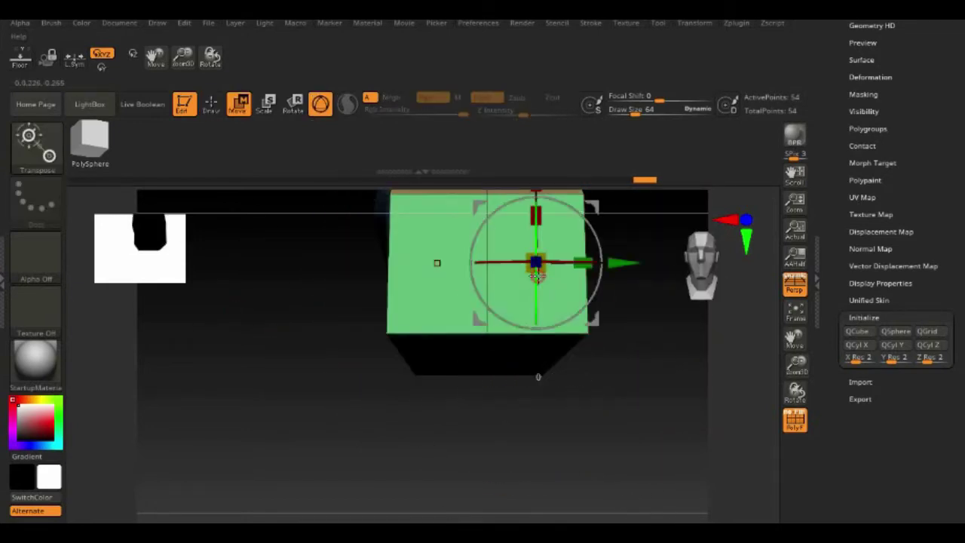
left_click_drag(362, 451, 459, 461)
left_click_drag(537, 263, 521, 268)
left_click_drag(532, 422, 169, 106)
left_click(213, 105)
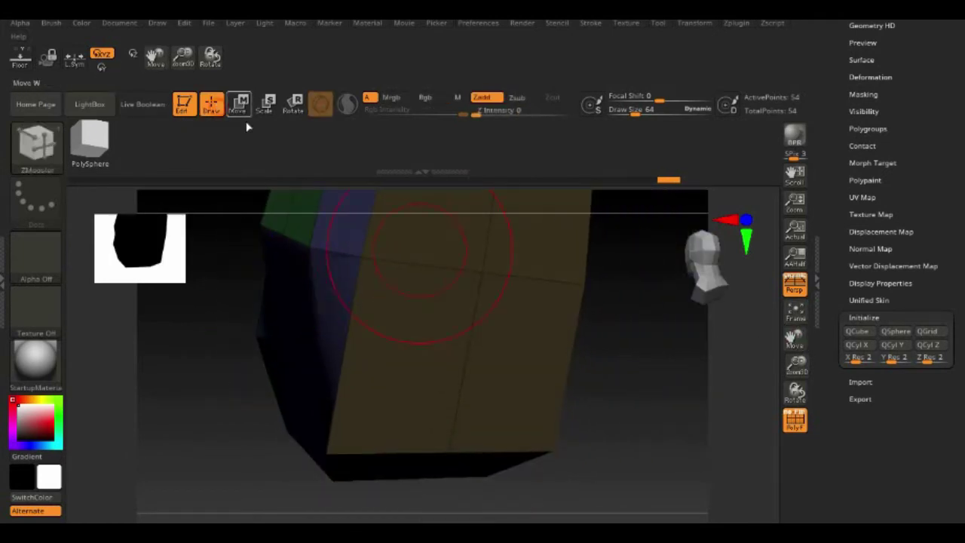
left_click_drag(198, 279, 230, 317, "ctrl")
- Transpose one more polygroup to make the block irregular, return to Draw mode and turn off the PolyFrame display
mouse_move(416, 352)
left_mouse_down("alt")
mouse_move(520, 350)
mouse_move(474, 369)
left_mouse_up("alt")
left_click(522, 351)
left_click_drag(560, 388, 613, 409)
left_click_drag(183, 57, 164, 34)
mouse_move(321, 411)
left_mouse_down()
mouse_move(420, 440)
mouse_move(293, 392)
mouse_move(319, 340)
mouse_move(453, 400)
mouse_move(370, 425)
mouse_move(377, 414)
mouse_move(440, 423)
mouse_move(467, 402)
left_mouse_up()
key("q")
key("shift+f")
- Open the mesh's Geometry settings and undo the last mesh change
left_click_drag(798, 341, 657, 329)
mouse_move(626, 418)
left_mouse_down()
mouse_move(621, 453)
mouse_move(620, 423)
left_mouse_up()
left_click_drag(667, 357, 634, 382)
scroll(840, 272, "up", 5)
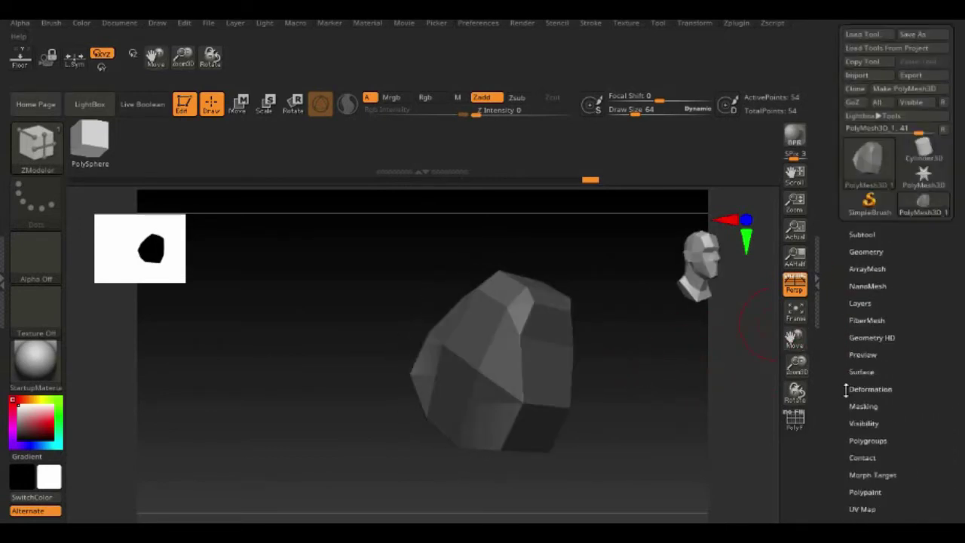
left_click(860, 263)
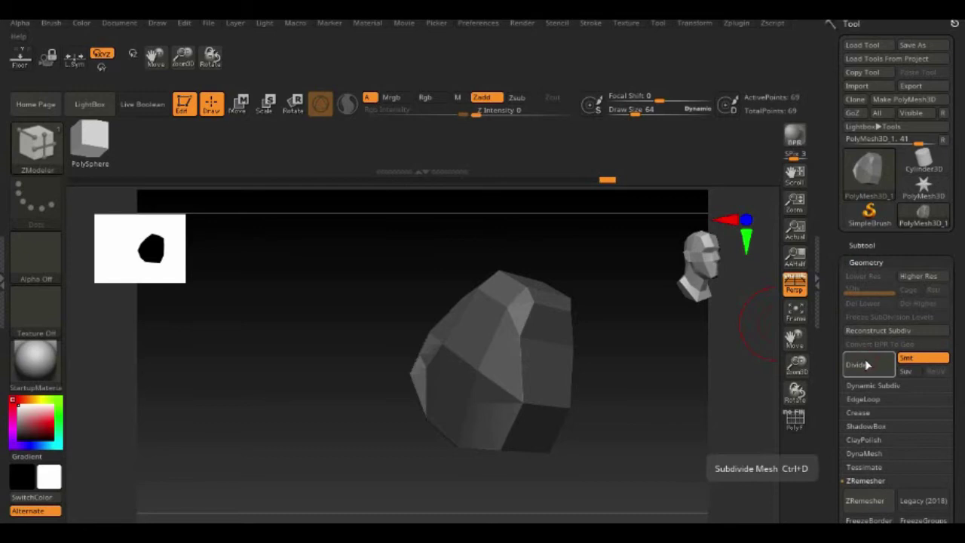
key("ctrl")
mouse_move(666, 362)
left_mouse_down()
mouse_move(631, 375)
mouse_move(668, 436)
left_mouse_up()
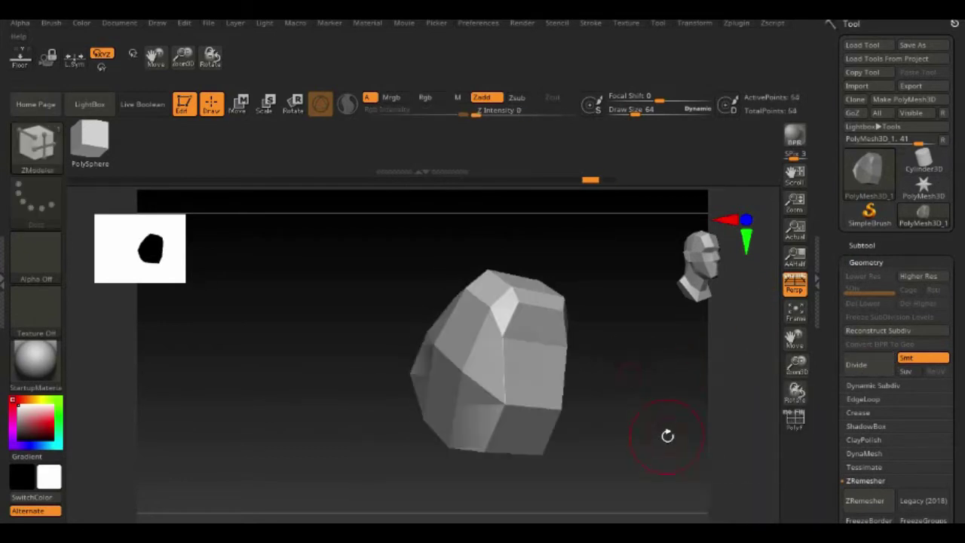
- Divide the mesh with Smt on up to subdivision level 7, briefly checking level 1 in between
left_click(866, 368)
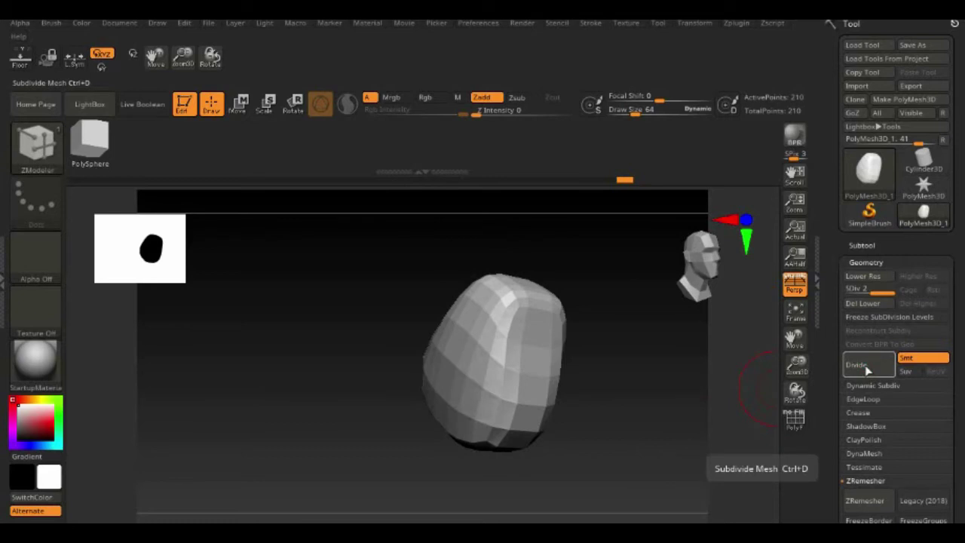
left_click(866, 369)
left_click_drag(857, 290, 821, 284)
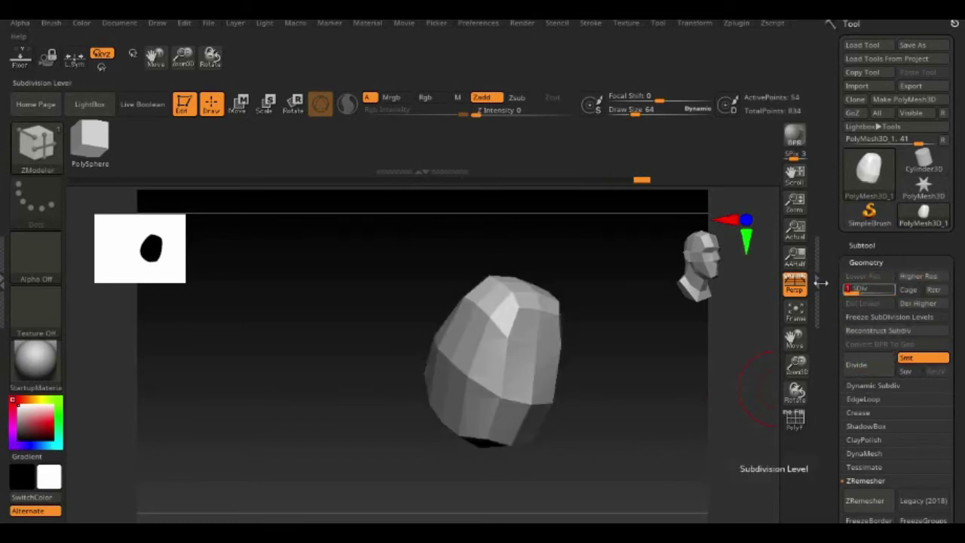
left_click(880, 363)
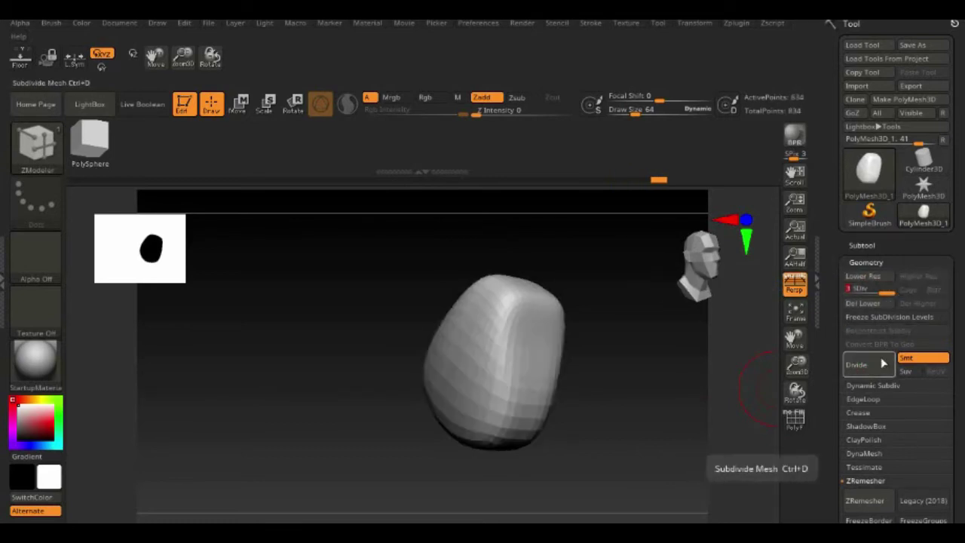
left_click(881, 368)
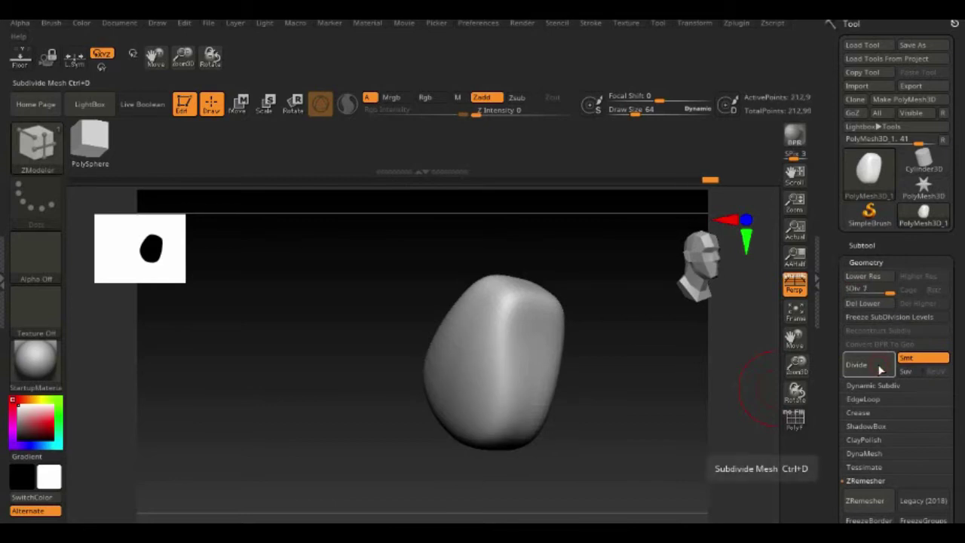
- Select the TrimDynamic brush and set its draw size to 48
left_click_drag(334, 438, 385, 430)
left_click(35, 145)
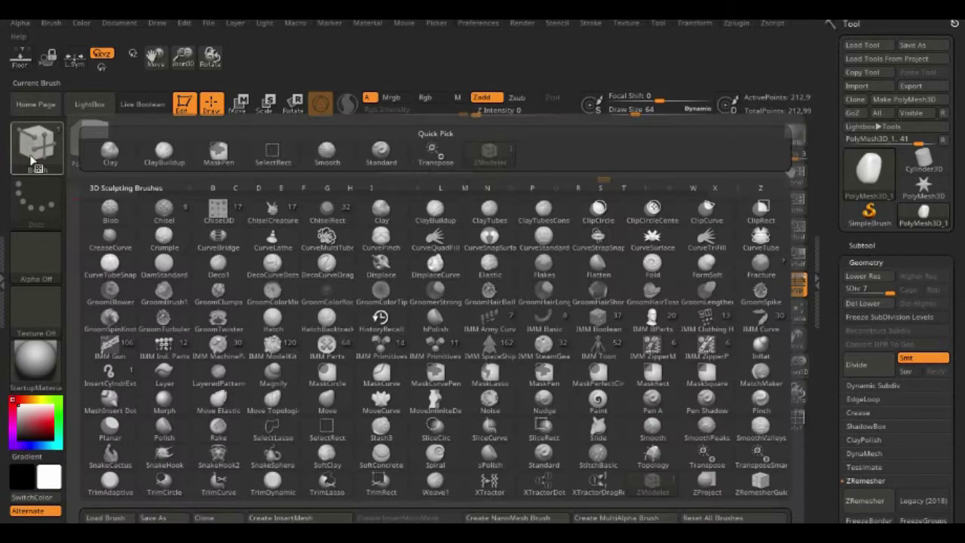
left_click(273, 485)
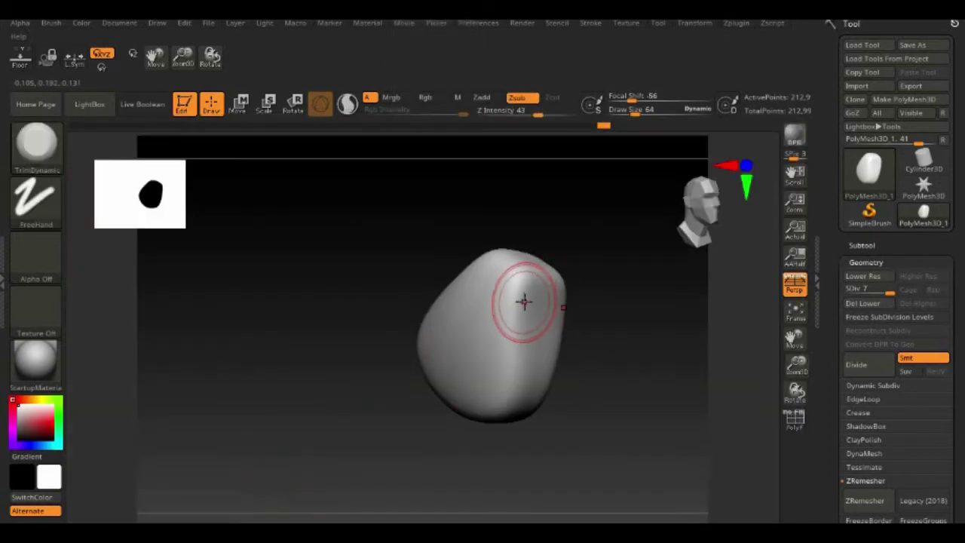
key("space")
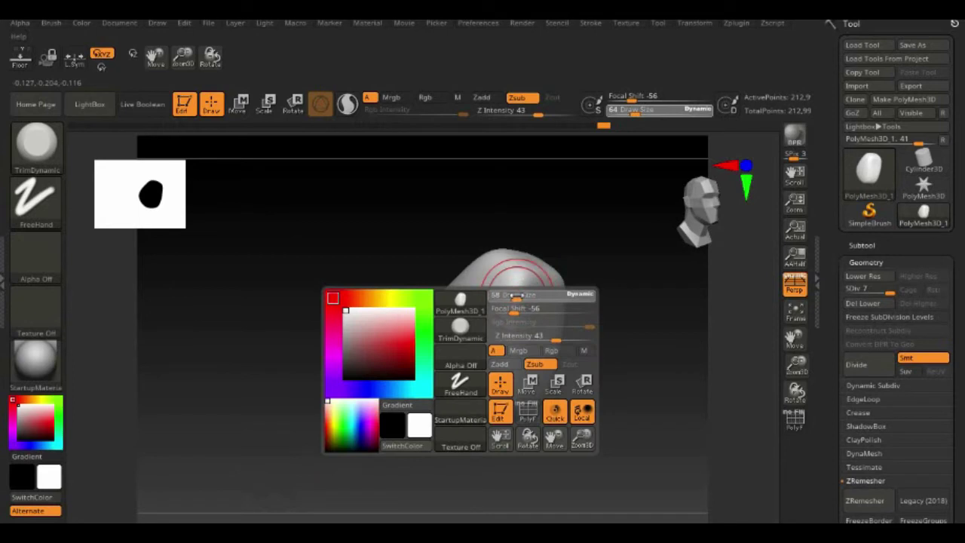
left_click(514, 296)
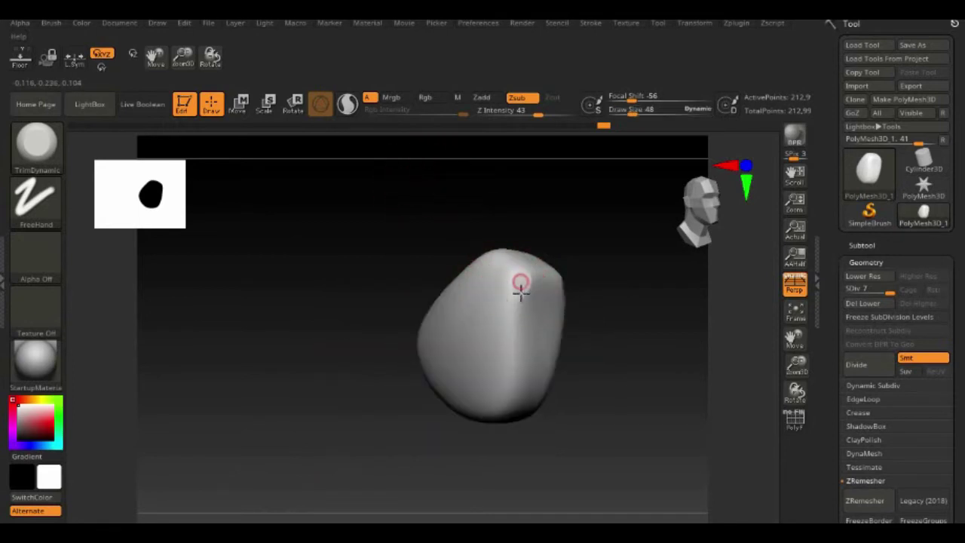
- Flatten the rounded front and upper edges of the form into rock facets with TrimDynamic
mouse_move(510, 297)
right_mouse_down()
mouse_move(588, 298)
mouse_move(511, 260)
right_mouse_up()
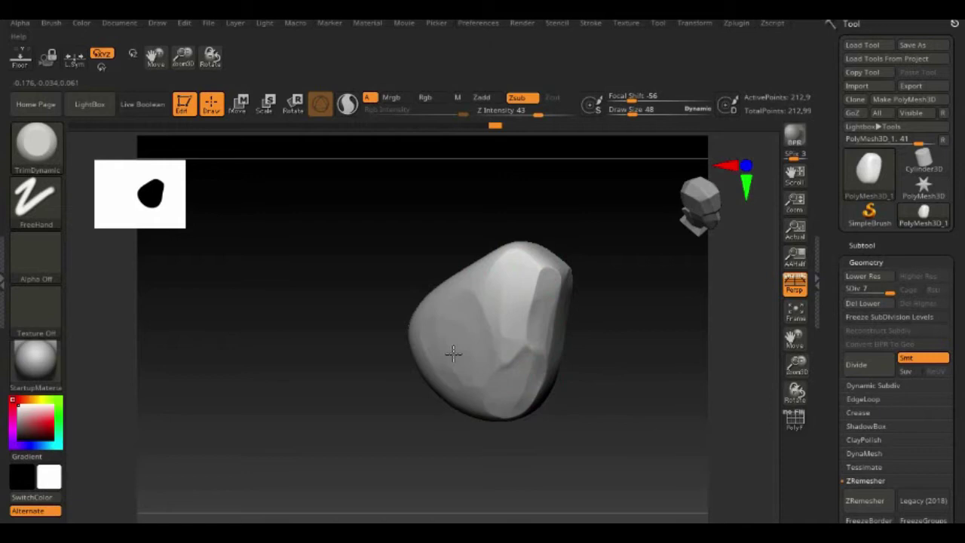
left_click_drag(411, 458, 415, 501)
mouse_move(494, 414)
left_mouse_down()
mouse_move(399, 369)
mouse_move(575, 295)
left_mouse_up()
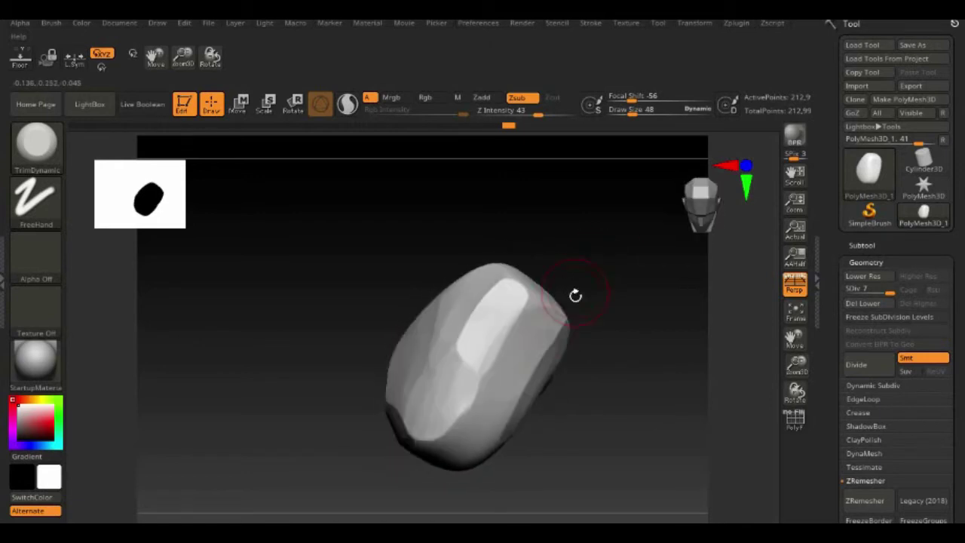
mouse_move(519, 393)
left_mouse_down()
mouse_move(550, 334)
mouse_move(454, 453)
left_mouse_up()
left_click_drag(579, 311, 562, 234)
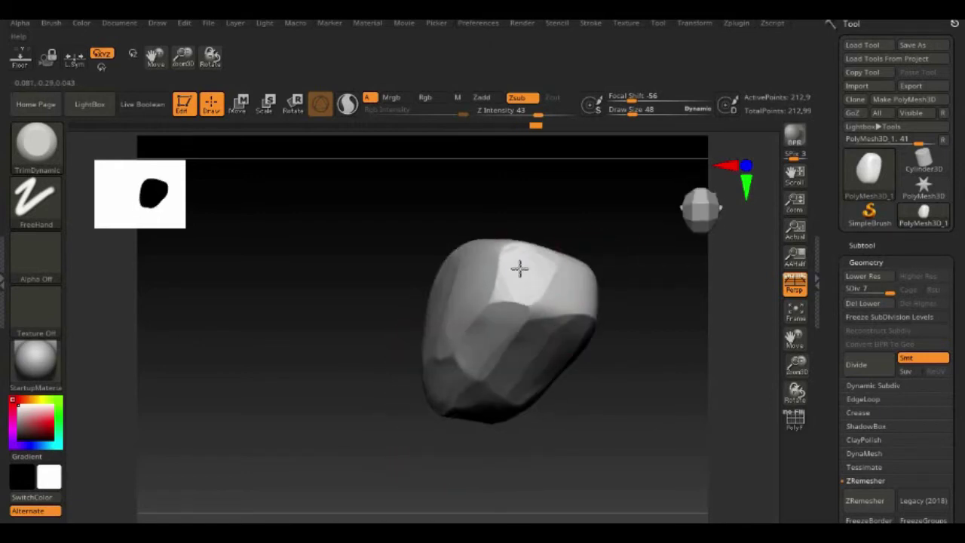
- Trim broad flat facets across the rock's top and back with TrimDynamic
left_click_drag(520, 270, 577, 267)
left_click_drag(603, 260, 592, 278)
mouse_move(592, 278)
right_mouse_down()
mouse_move(635, 327)
mouse_move(463, 362)
mouse_move(581, 291)
mouse_move(556, 375)
right_mouse_up()
left_click_drag(557, 375, 587, 316)
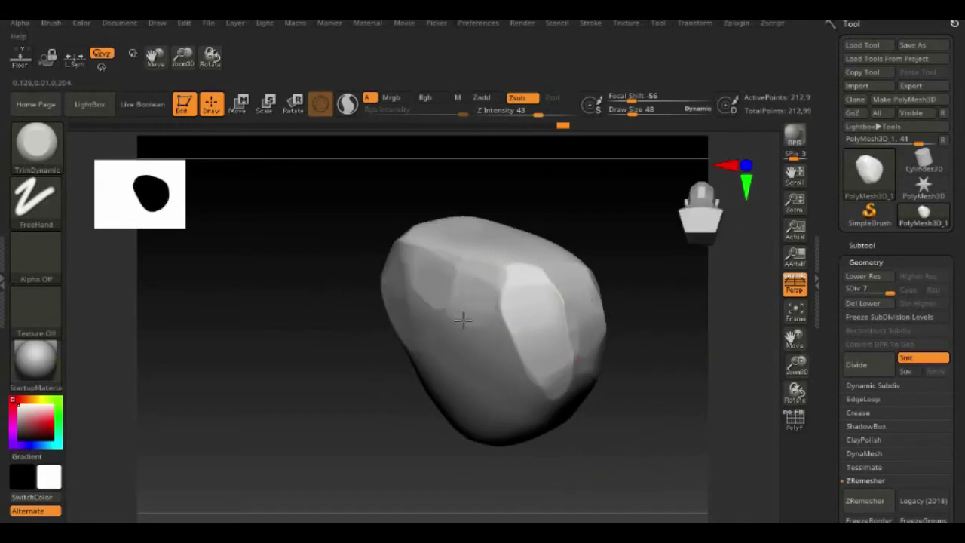
left_click_drag(464, 320, 467, 366)
- Trim flat facets along the rock's lower edges and rounded end with TrimDynamic
left_click_drag(533, 198, 540, 301)
mouse_move(483, 243)
left_mouse_down()
mouse_move(549, 227)
mouse_move(534, 256)
left_mouse_up()
mouse_move(422, 181)
left_mouse_down()
mouse_move(460, 170)
mouse_move(423, 198)
left_mouse_up()
left_click_drag(521, 174, 579, 256)
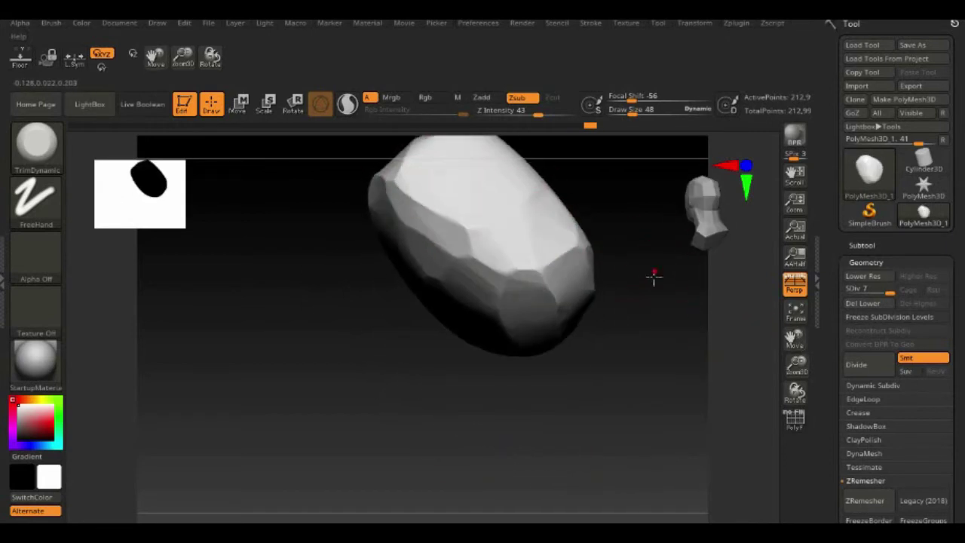
- Trim the remaining rounded areas into facets, reducing the TrimDynamic draw size to 26 for finer cuts
mouse_move(654, 278)
left_mouse_down()
mouse_move(402, 249)
mouse_move(442, 367)
mouse_move(498, 420)
mouse_move(357, 425)
mouse_move(481, 349)
mouse_move(638, 338)
mouse_move(406, 315)
mouse_move(369, 386)
mouse_move(571, 308)
left_mouse_up()
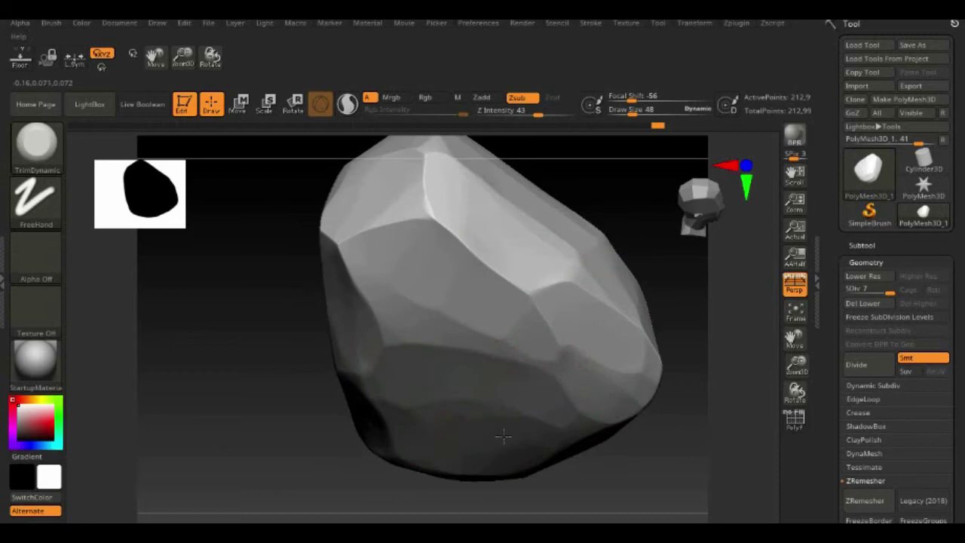
mouse_move(504, 436)
left_mouse_down()
mouse_move(588, 224)
mouse_move(550, 317)
left_mouse_up()
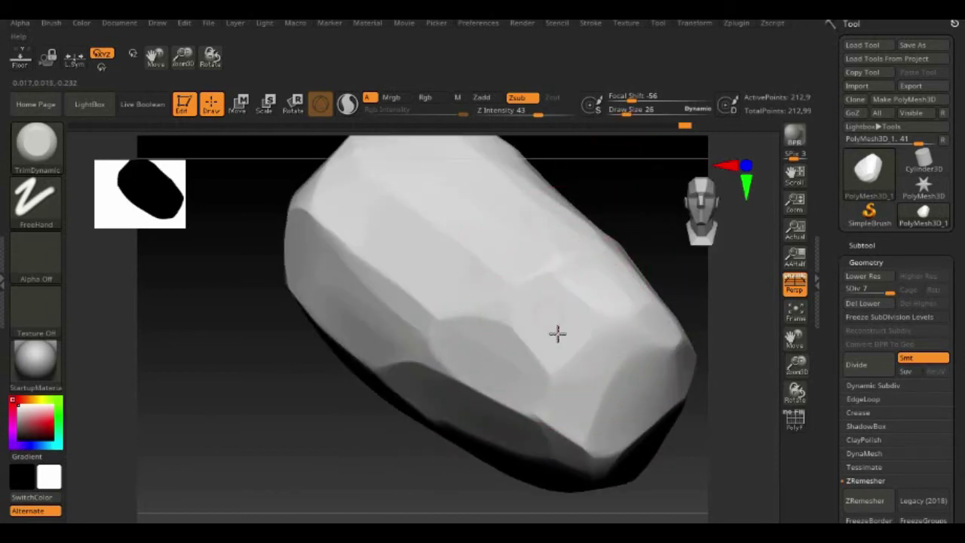
left_click_drag(642, 345, 593, 248)
left_click_drag(798, 366, 743, 324)
mouse_move(611, 365)
left_mouse_down()
mouse_move(489, 361)
mouse_move(508, 183)
left_mouse_up()
- Select the Pinch brush and reduce its draw size to 8
key("b")
key("p")
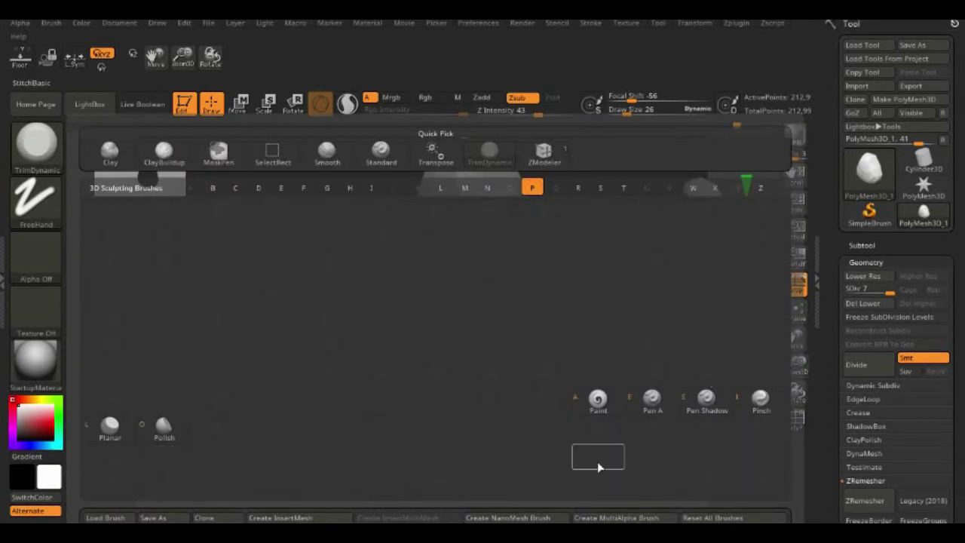
key("b")
key("p")
key("i")
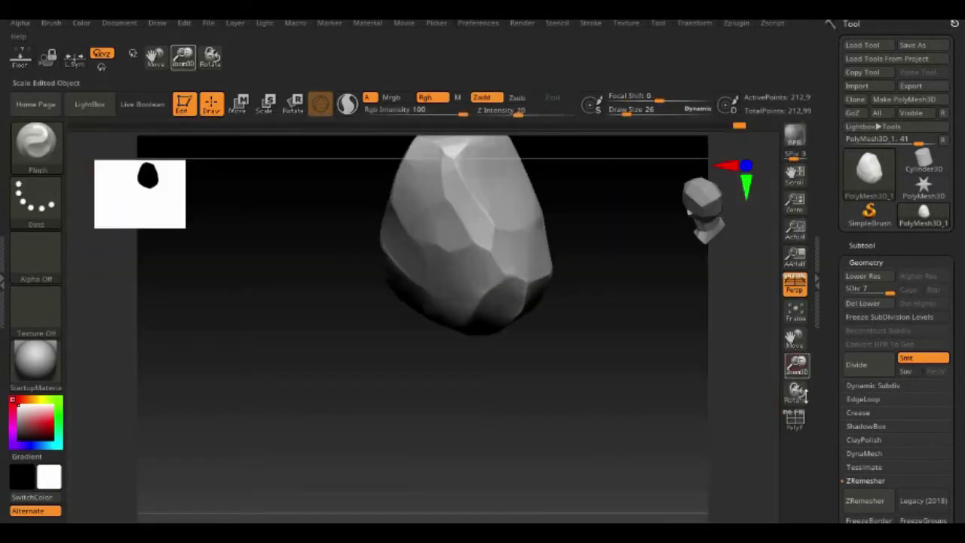
key("f")
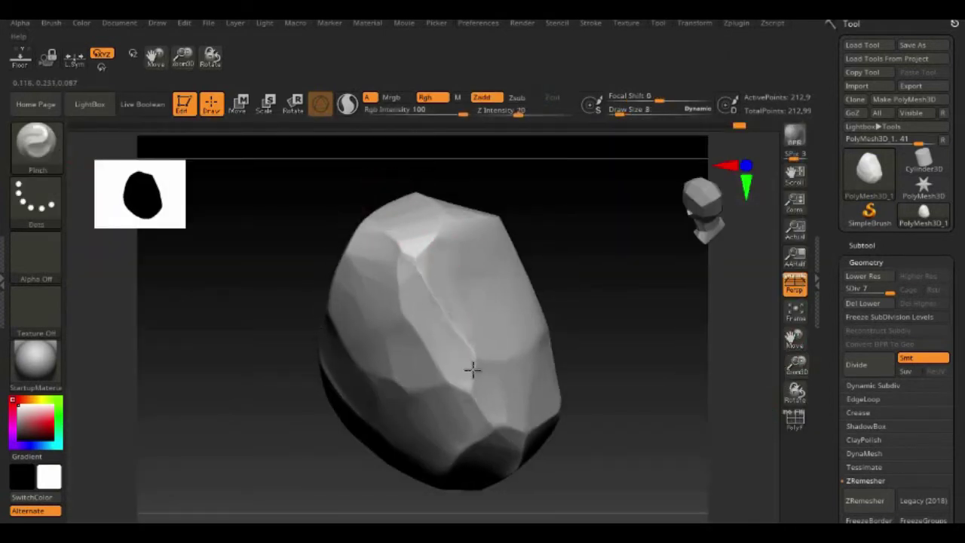
- Pinch along the ridges between the rock's facets to sharpen the edges
left_click_drag(546, 331, 479, 365)
left_click_drag(559, 360, 422, 241)
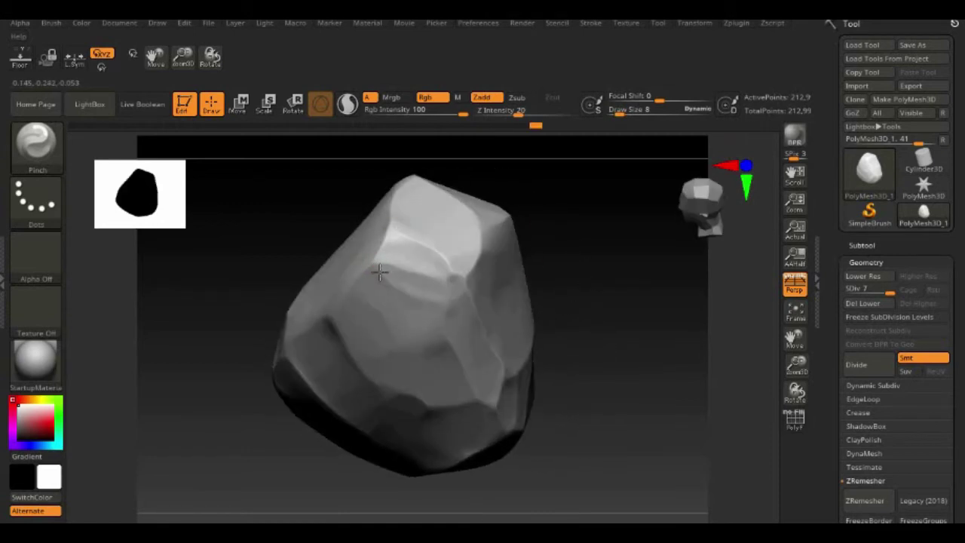
left_click_drag(380, 273, 471, 471)
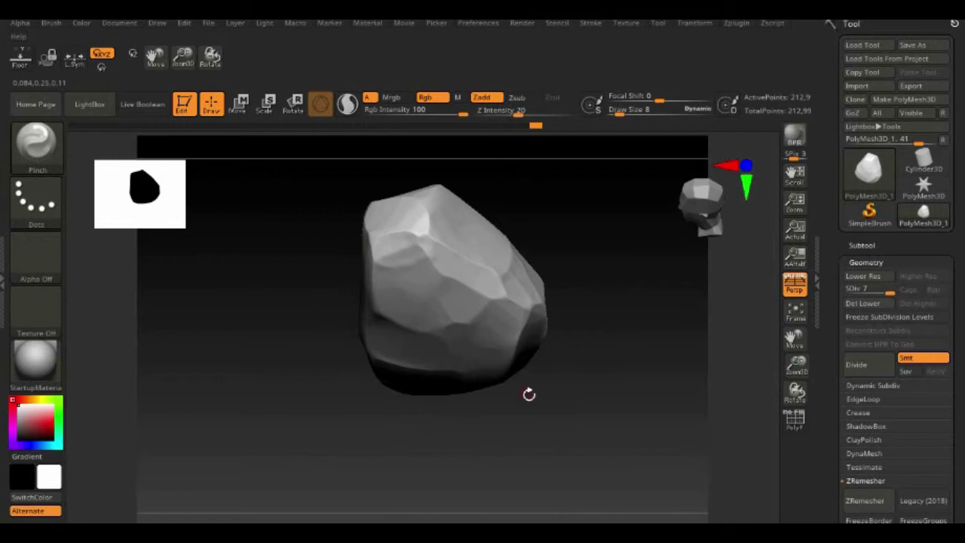
left_click_drag(529, 394, 653, 345)
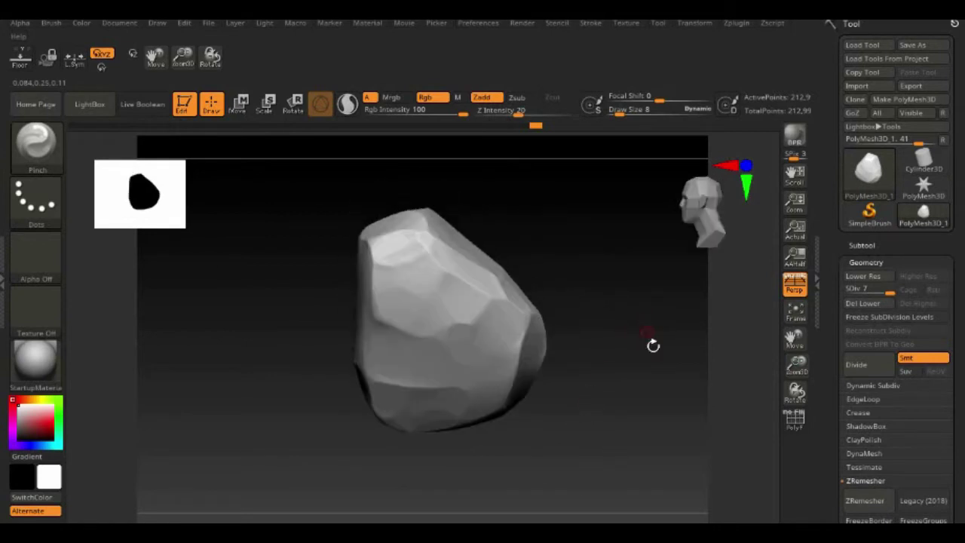
- Choose a dark brown colour (red 105, green 82, blue 55) and fill the whole rock with it
left_click(83, 24)
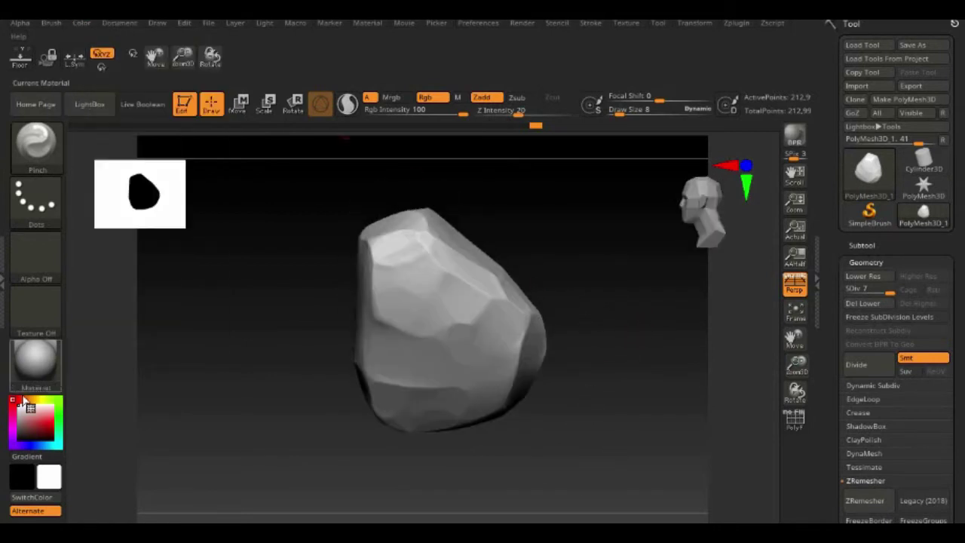
left_click_drag(24, 402, 29, 428)
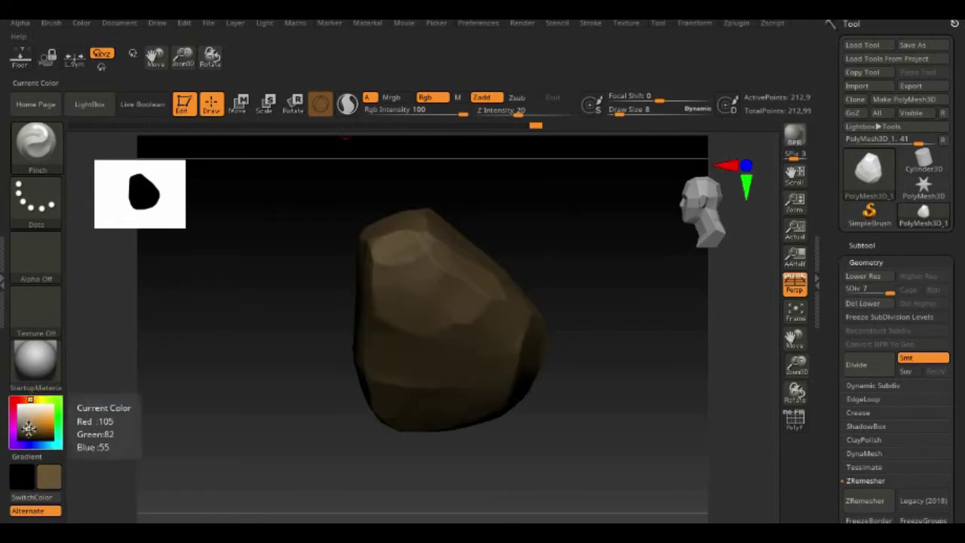
left_click(84, 23)
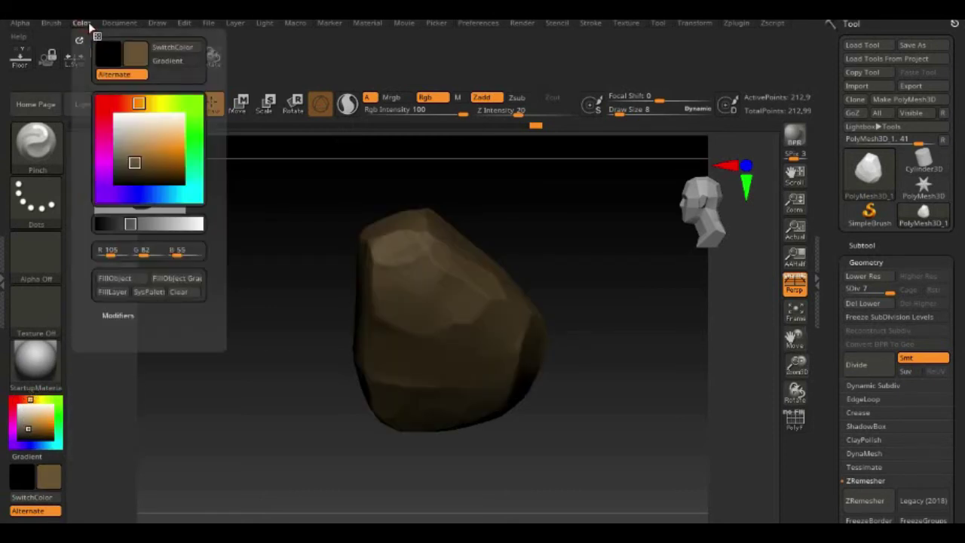
left_click(130, 281)
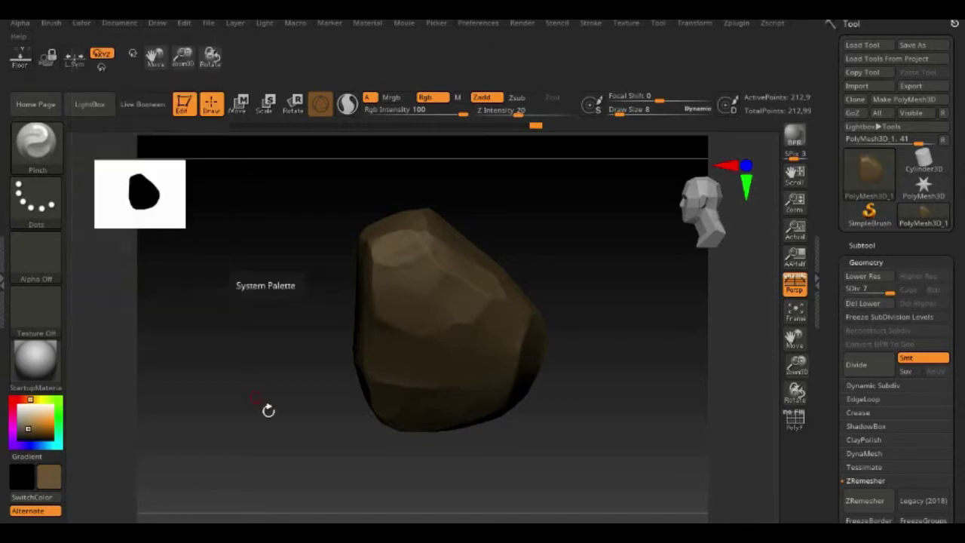
- Set up the Paint brush with Alpha 08, a lighter tan colour and an RGB intensity of 21
left_click_drag(268, 410, 276, 430)
left_click(47, 154)
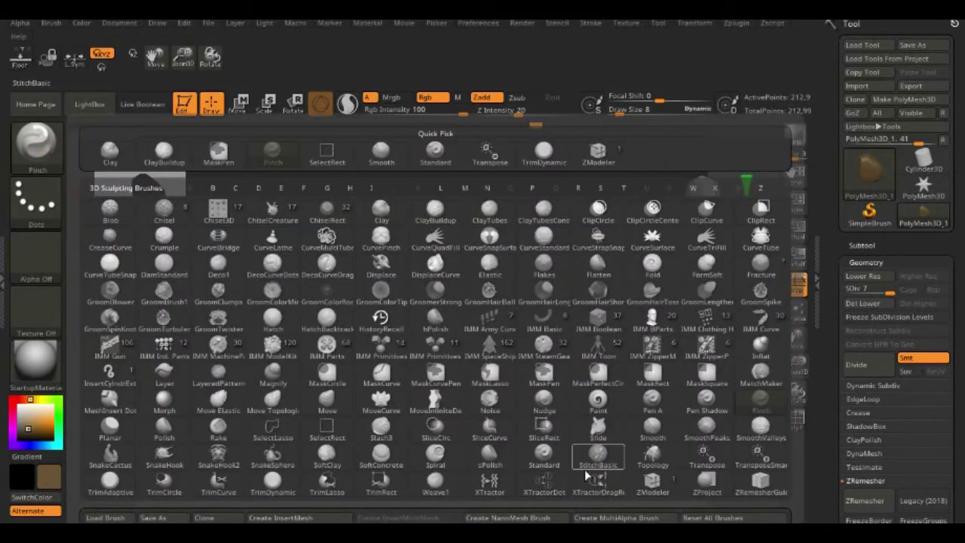
left_click(602, 399)
left_click(39, 205)
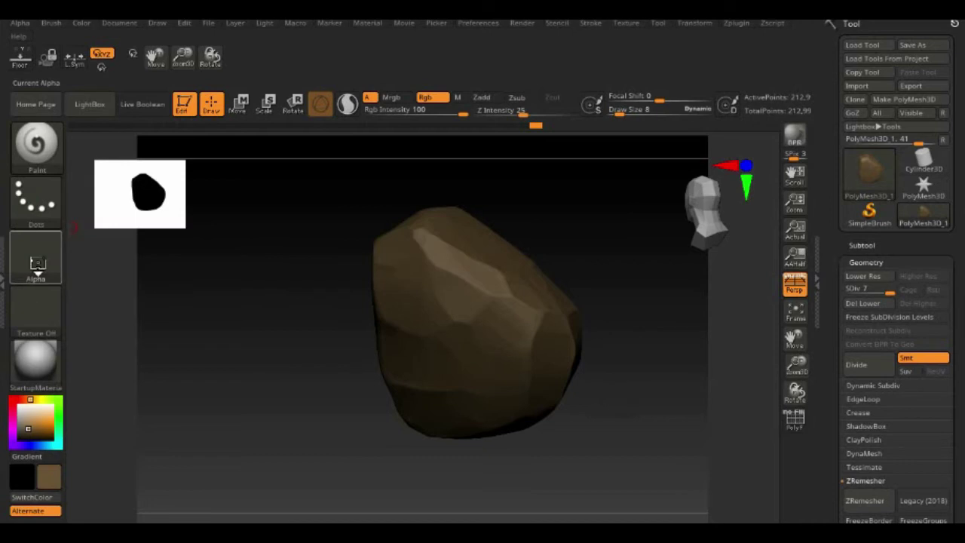
left_click(36, 265)
left_click(542, 324)
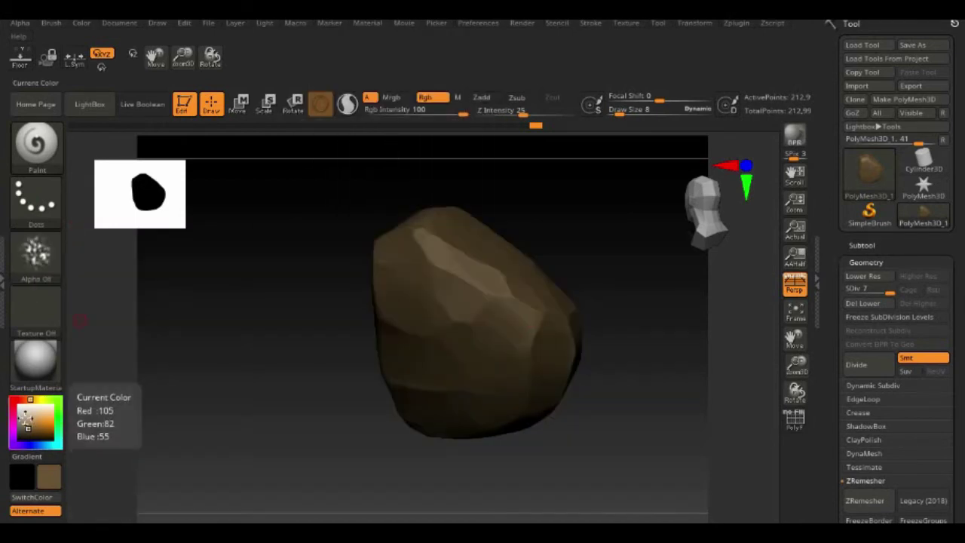
left_click_drag(29, 422, 392, 303)
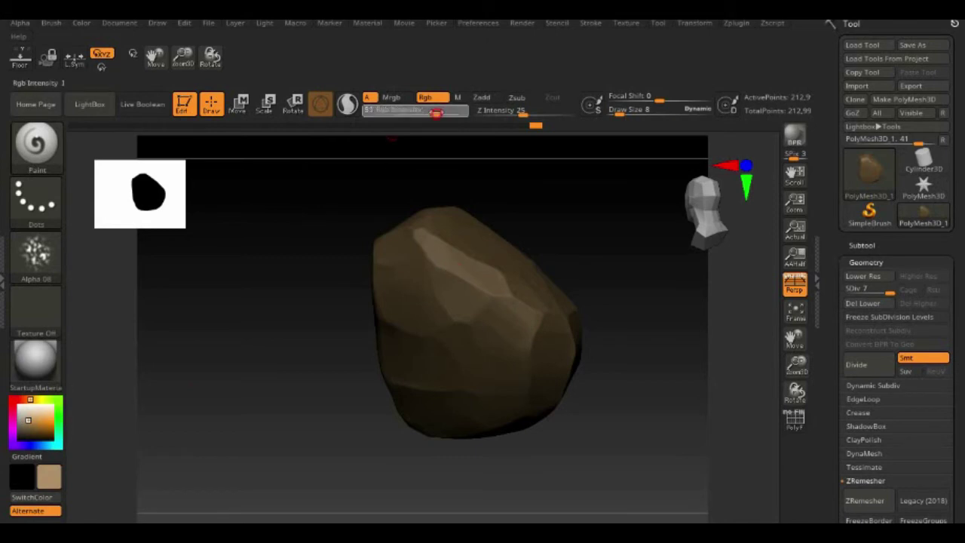
left_click(411, 112)
- Paint light tan highlights along the ridges between the rock's front facets
left_click_drag(452, 280, 469, 322)
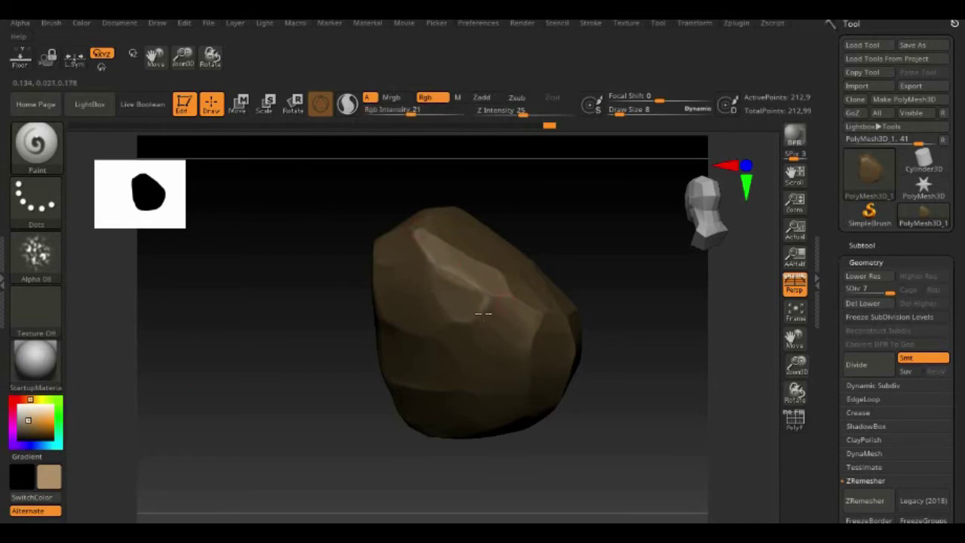
mouse_move(578, 224)
left_mouse_down()
mouse_move(501, 270)
mouse_move(561, 303)
left_mouse_up()
left_click_drag(540, 205, 429, 184)
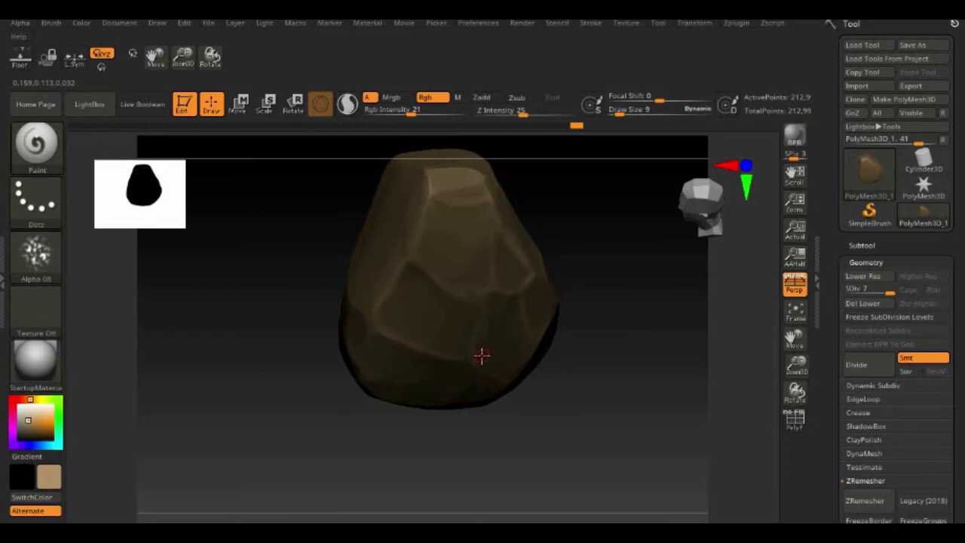
- Increase the draw size to 14 and paint tan highlights along the ridges on the rock's lower and side facets
key("bracketright")
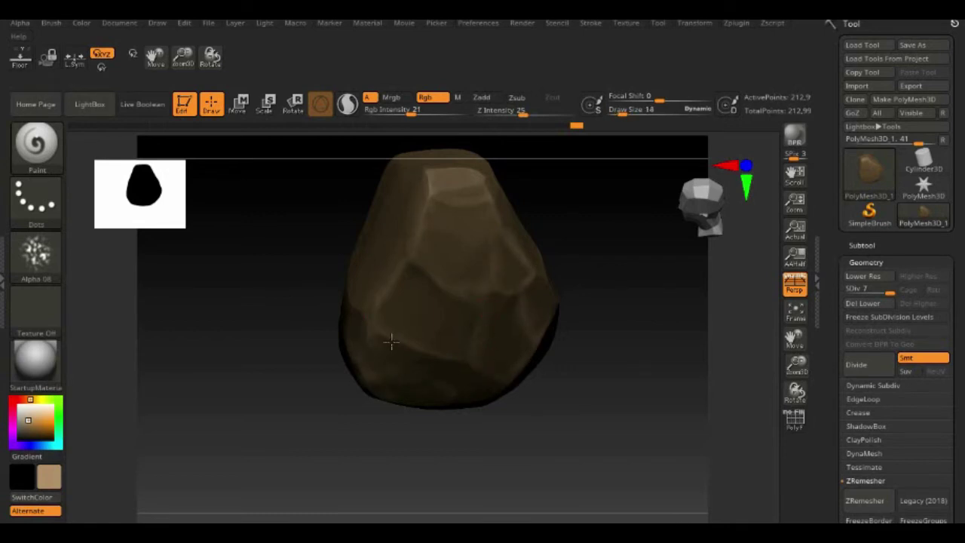
mouse_move(423, 294)
right_mouse_down()
mouse_move(510, 267)
mouse_move(531, 249)
right_mouse_up()
left_click_drag(528, 139, 470, 161)
left_click_drag(579, 151, 582, 178)
left_click_drag(556, 239, 603, 217)
left_click_drag(565, 292, 635, 283)
left_click_drag(626, 245, 663, 370)
left_click_drag(582, 306, 595, 375)
right_click_drag(595, 375, 522, 389)
left_click_drag(795, 340, 701, 347)
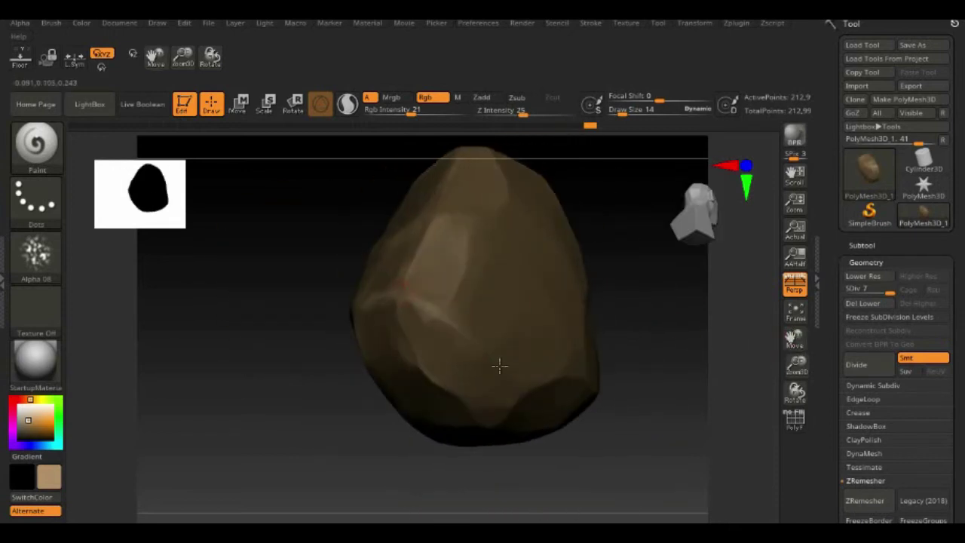
- Paint tan highlights along the facet edges around the rock's large flat side
left_click_drag(490, 207, 498, 229)
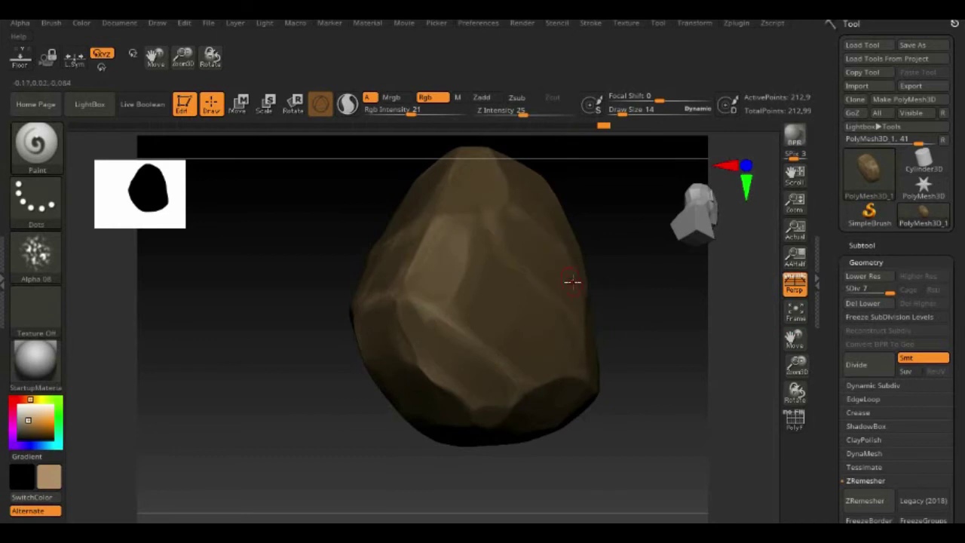
right_click_drag(571, 282, 640, 304)
left_click_drag(640, 304, 633, 357)
left_click_drag(667, 217, 656, 270)
mouse_move(655, 269)
right_mouse_down()
mouse_move(618, 272)
mouse_move(594, 332)
right_mouse_up()
mouse_move(392, 261)
left_mouse_down()
mouse_move(461, 296)
mouse_move(490, 400)
left_mouse_up()
left_click_drag(475, 290, 441, 192)
- Highlight the remaining ridges at the rock's lower end and across its broad back facets in tan
right_click_drag(347, 335, 640, 392)
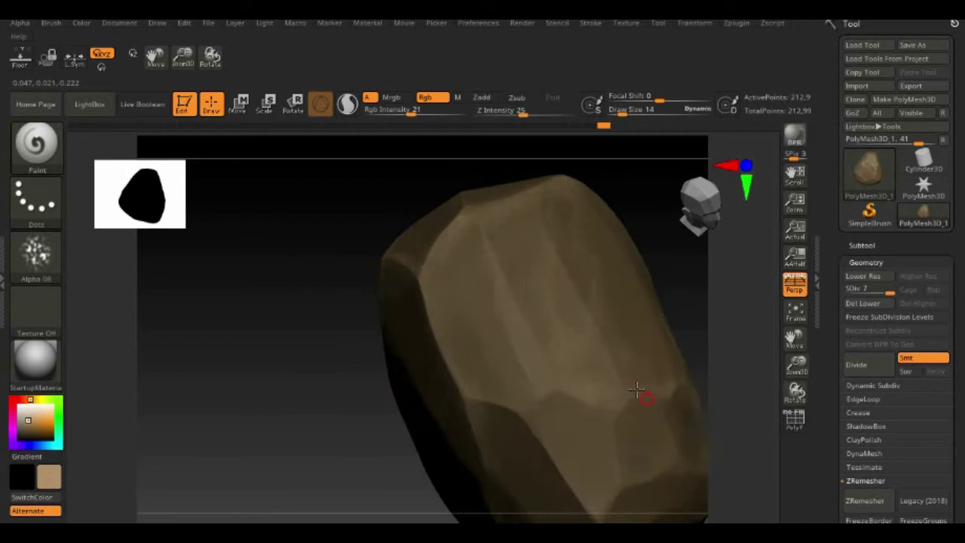
left_click_drag(520, 416, 593, 517)
left_click_drag(796, 339, 702, 198)
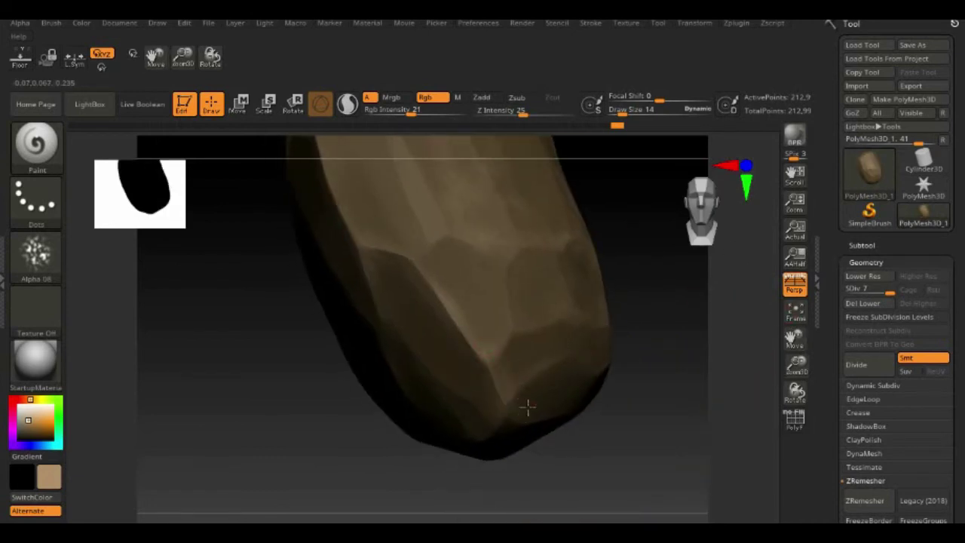
mouse_move(469, 448)
left_mouse_down()
mouse_move(774, 344)
mouse_move(535, 237)
left_mouse_up()
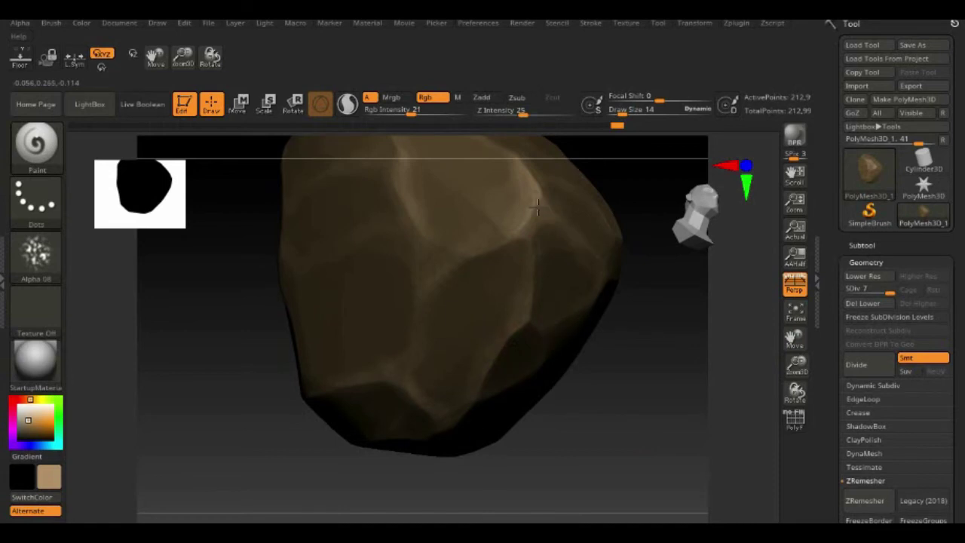
right_click_drag(376, 145, 384, 233)
right_click_drag(347, 274, 259, 300)
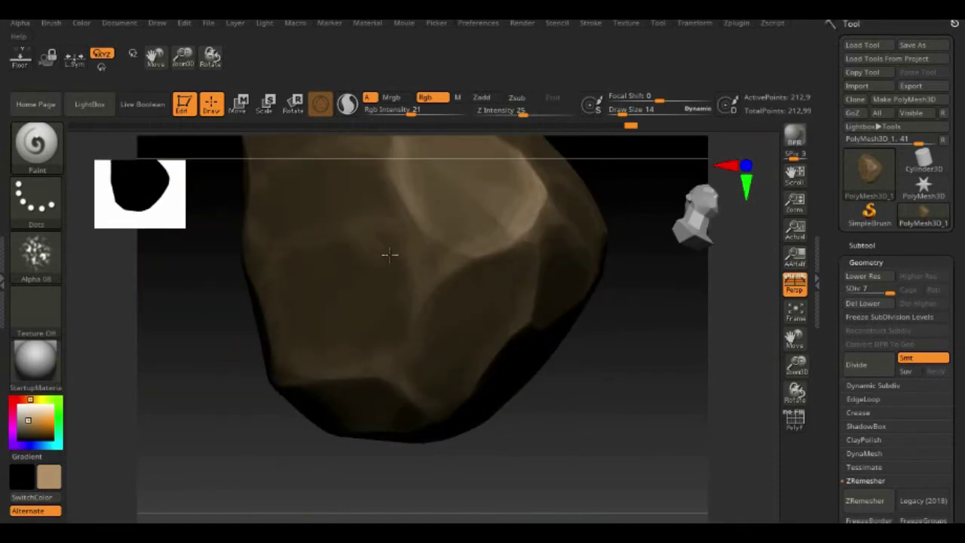
mouse_move(200, 439)
left_mouse_down()
mouse_move(286, 388)
mouse_move(239, 379)
mouse_move(285, 431)
left_mouse_up()
left_click_drag(485, 362, 566, 363)
left_click_drag(797, 367, 802, 303)
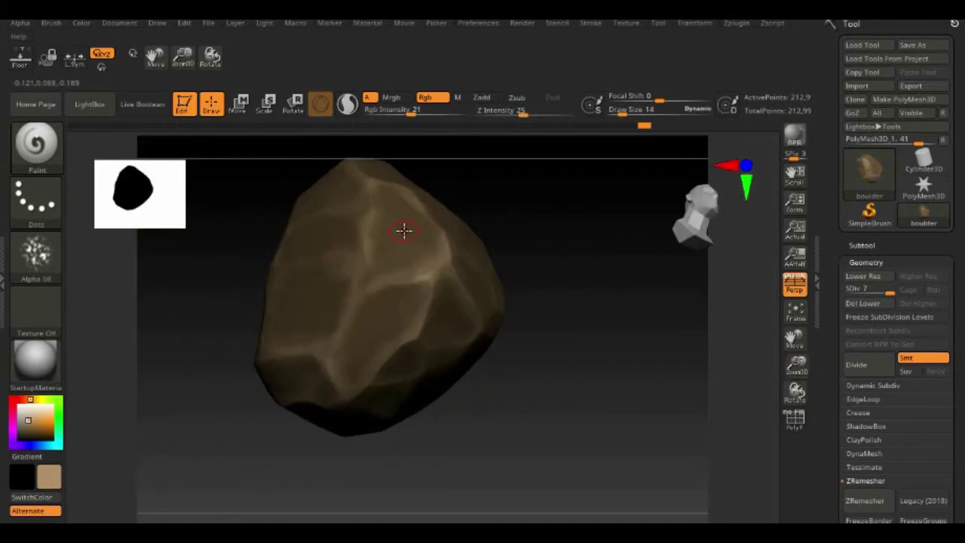
- Set the Paint brush to dark brown with draw size 50, RGB intensity 7 and no alpha for soft blending
left_click_drag(414, 109, 373, 110)
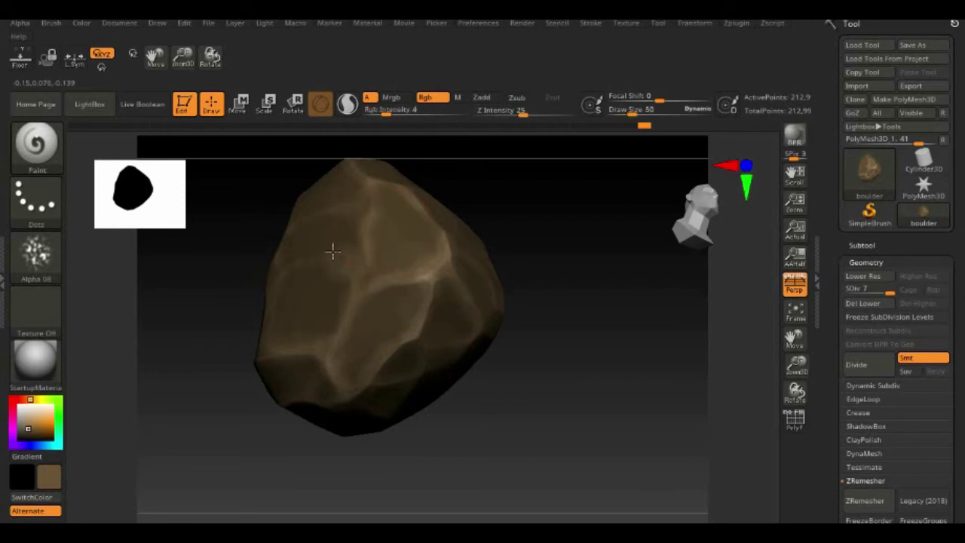
left_click_drag(266, 243, 372, 171)
left_click(393, 113)
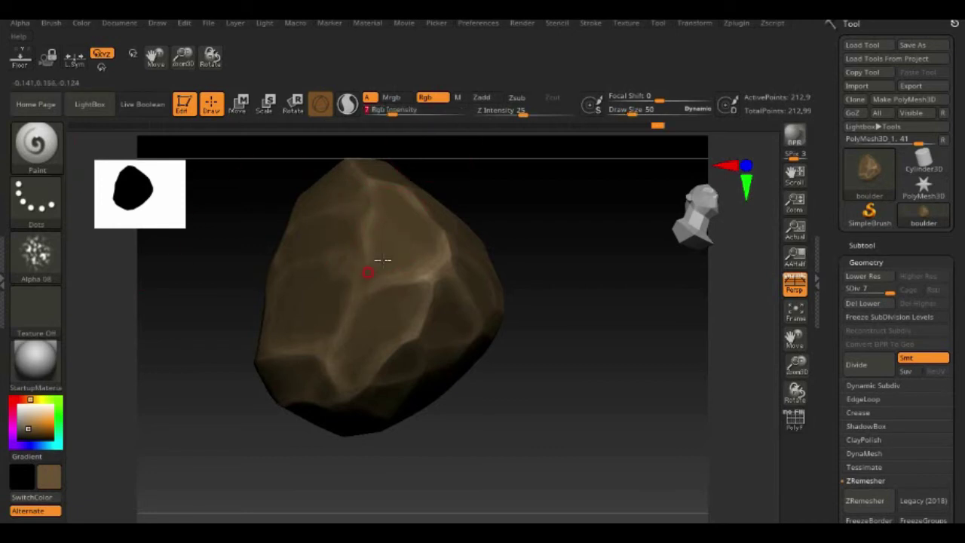
left_click(54, 264)
left_click(109, 273)
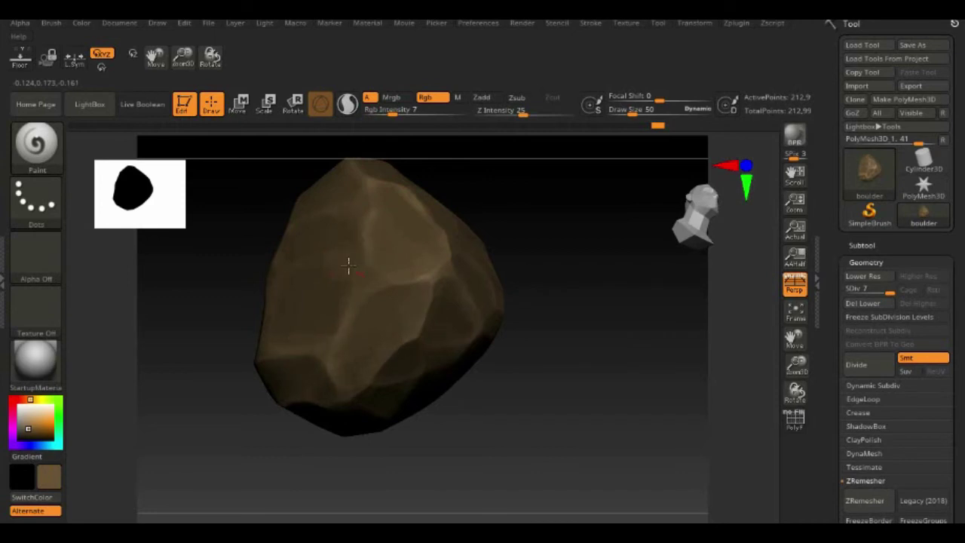
- Soften the tan highlights by painting dark brown lightly over the rock's facets
left_click_drag(352, 176, 532, 284)
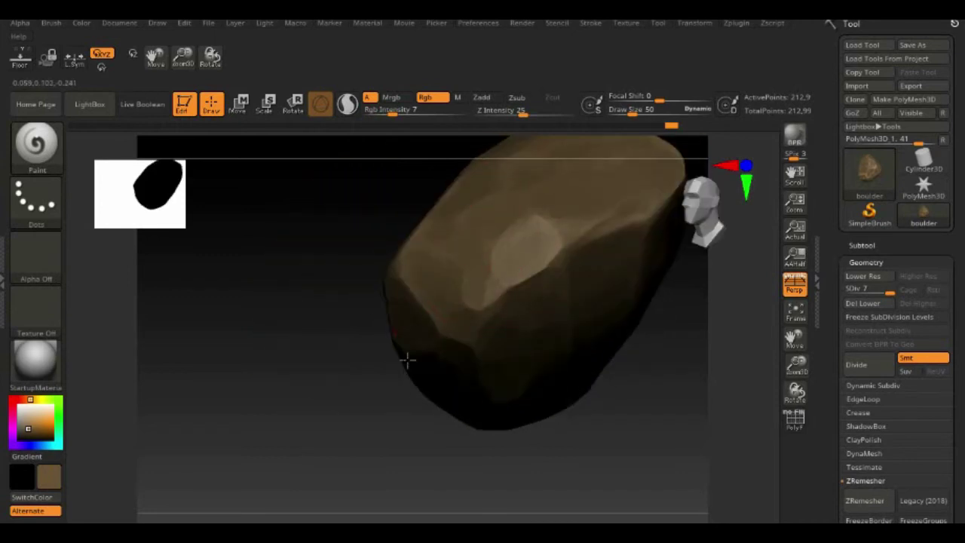
left_click_drag(761, 350, 626, 302, "alt")
left_click_drag(508, 300, 440, 301)
left_click_drag(440, 370, 332, 331)
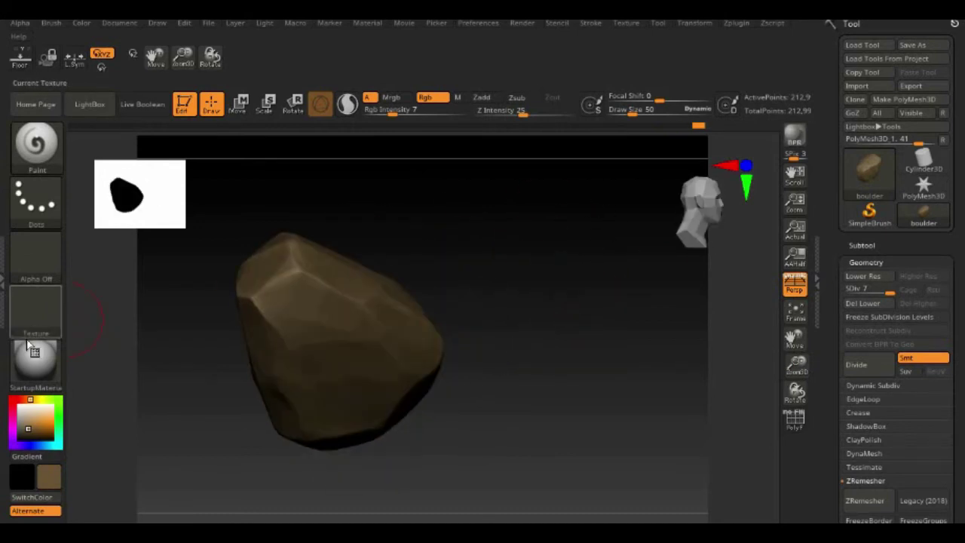
- Set the Paint brush to a dark mossy green with Alpha 07 and an RGB intensity of 19
left_click(58, 400)
left_click_drag(37, 428, 30, 432)
left_click(36, 257)
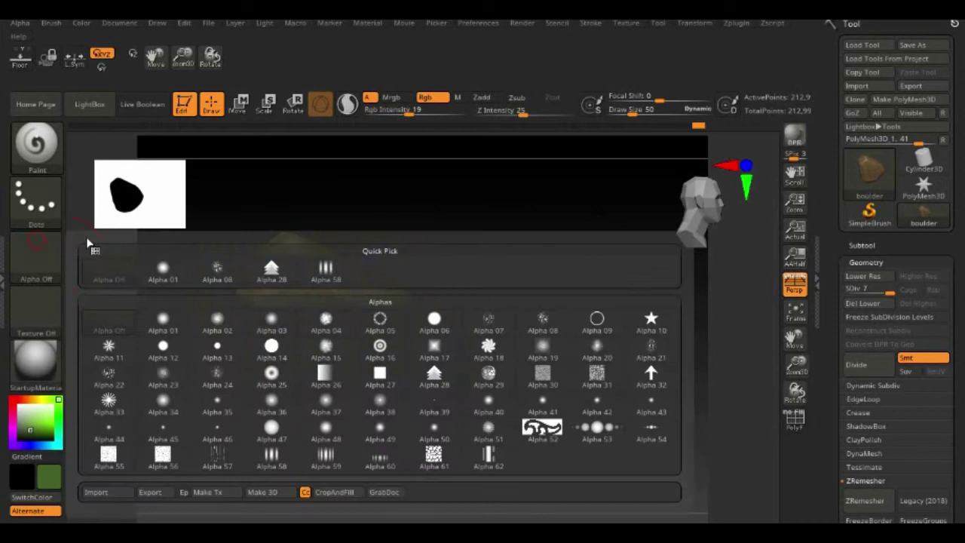
left_click(487, 325)
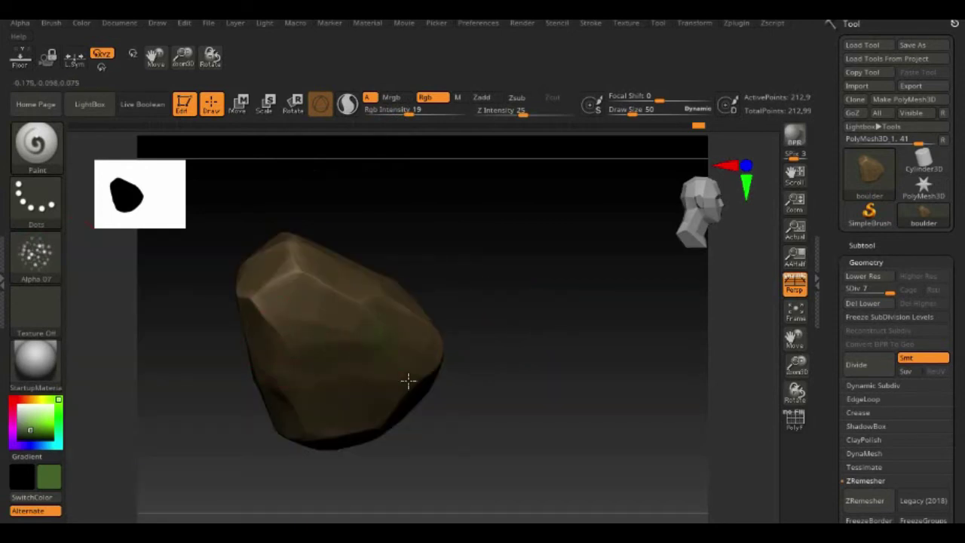
- Paint green moss patches over the rock's lower facets and sides
left_click_drag(354, 288, 293, 270)
left_click_drag(452, 316, 581, 241)
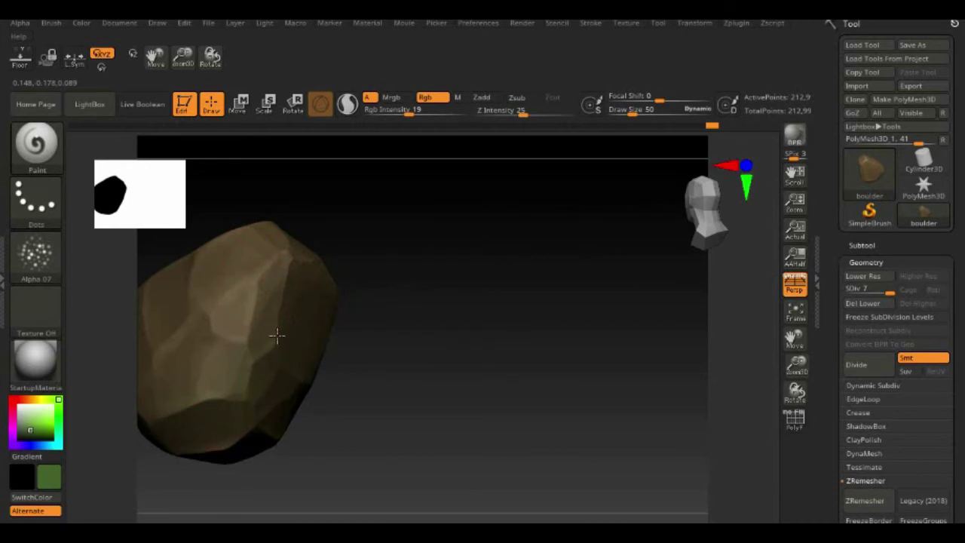
right_click_drag(205, 303, 375, 399)
mouse_move(301, 487)
right_mouse_down()
mouse_move(459, 308)
mouse_move(306, 251)
right_mouse_up()
right_click_drag(574, 338, 517, 370)
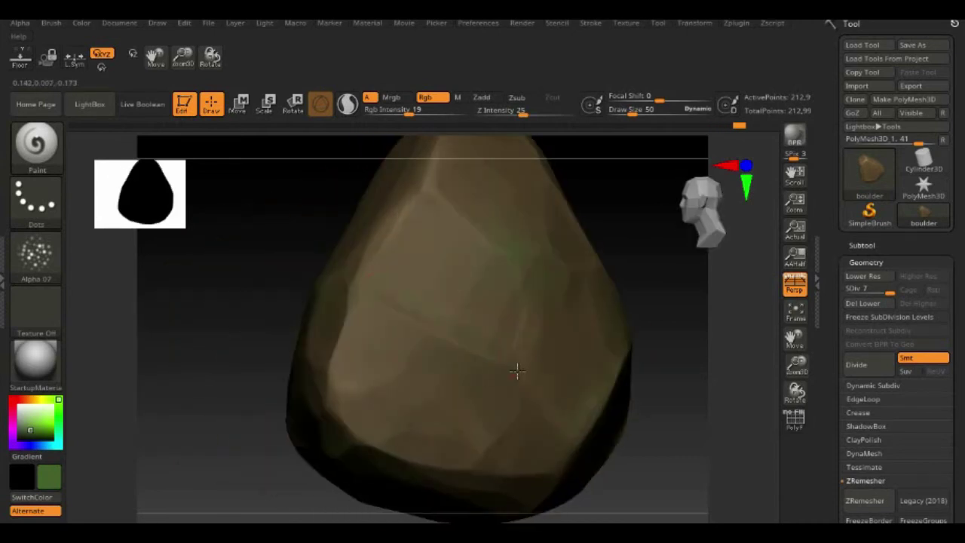
- Extend the green moss tint up the rock's upper facets and around its remaining sides
left_click_drag(333, 425, 589, 245)
mouse_move(629, 263)
right_mouse_down("ctrl")
mouse_move(506, 204)
mouse_move(313, 214)
right_mouse_up("ctrl")
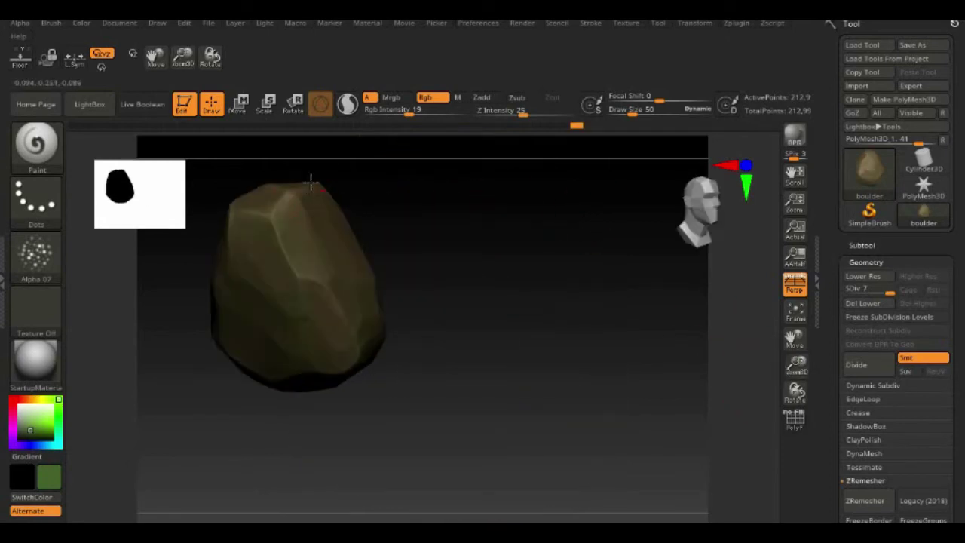
right_click_drag(513, 358, 650, 370)
right_click_drag(422, 403, 312, 390)
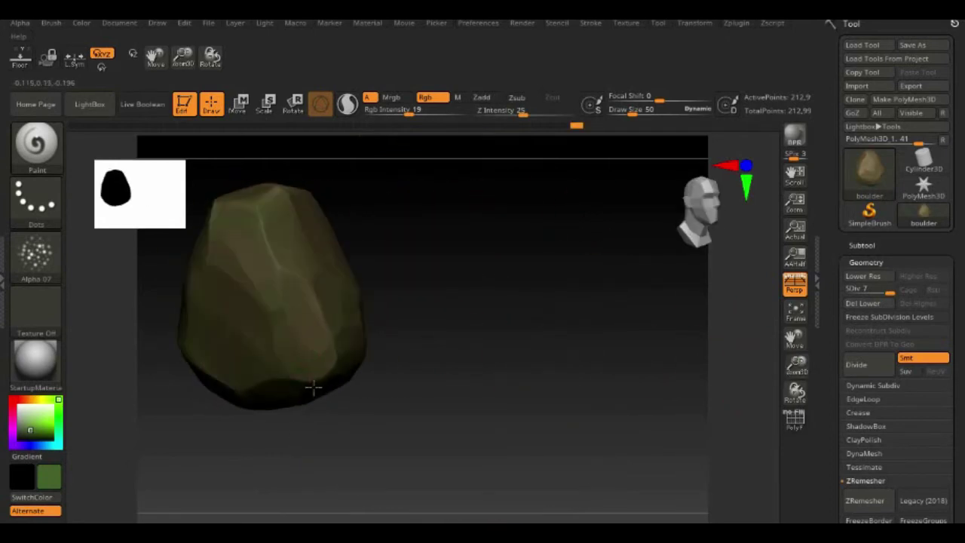
left_click_drag(312, 390, 330, 404)
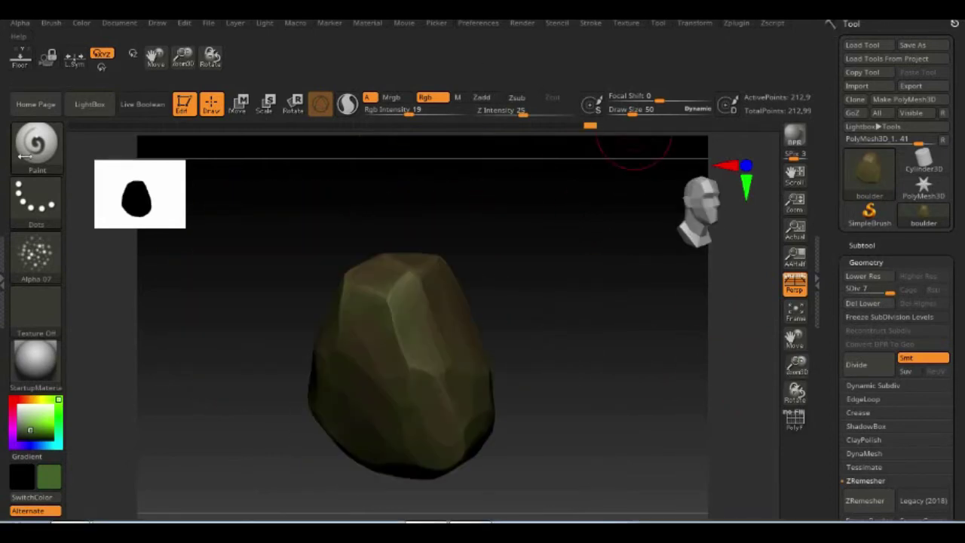
- Carve short cracks into the rock's front and side facets with the DamStandard brush
left_click(24, 155)
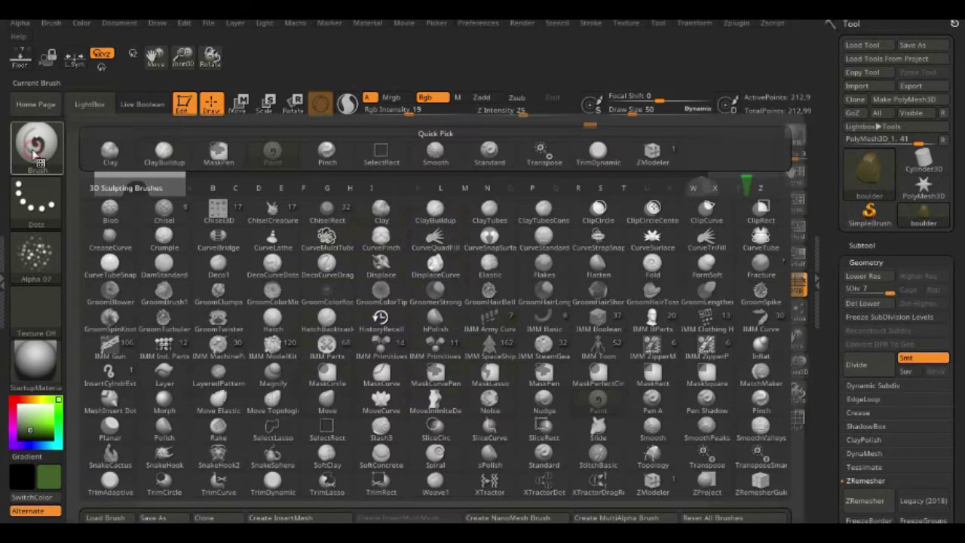
left_click(164, 268)
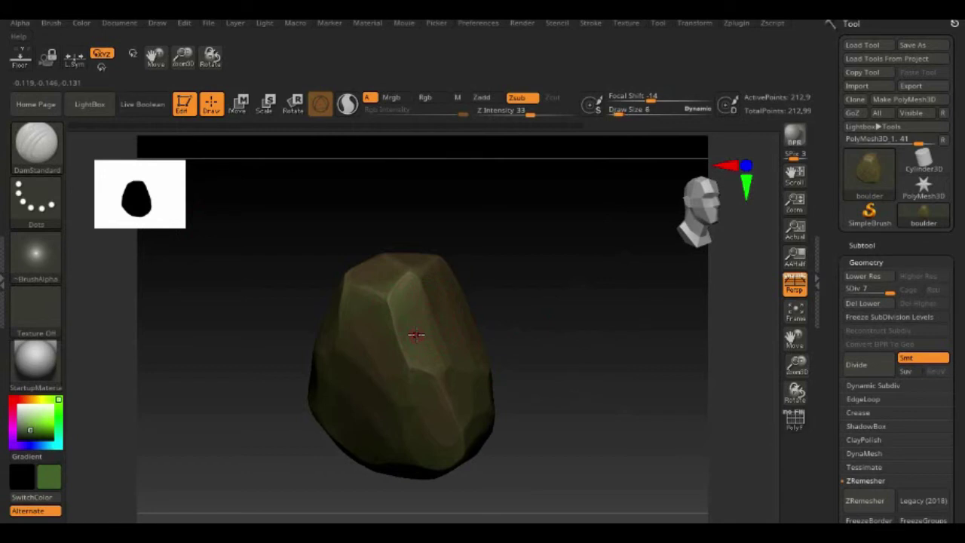
right_click_drag(416, 334, 406, 366)
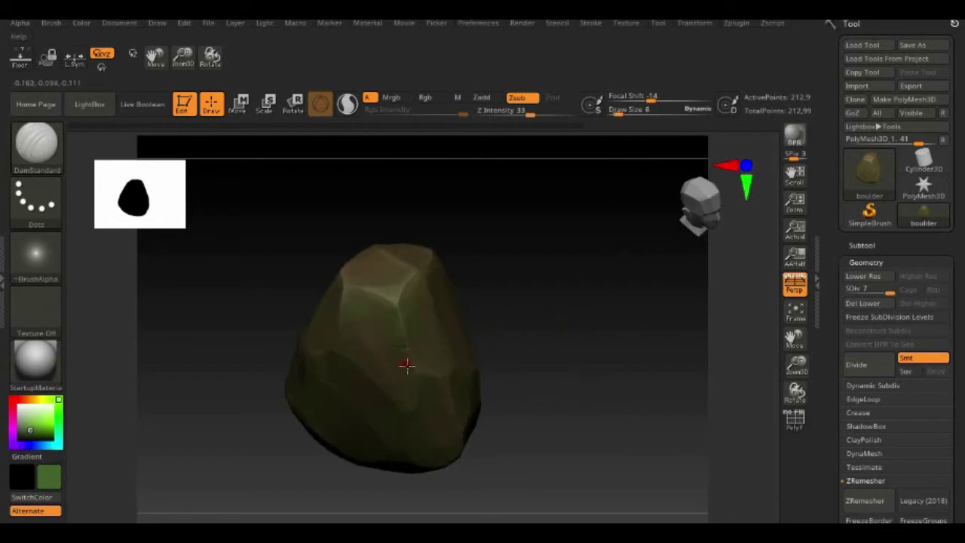
right_click_drag(435, 310, 433, 342)
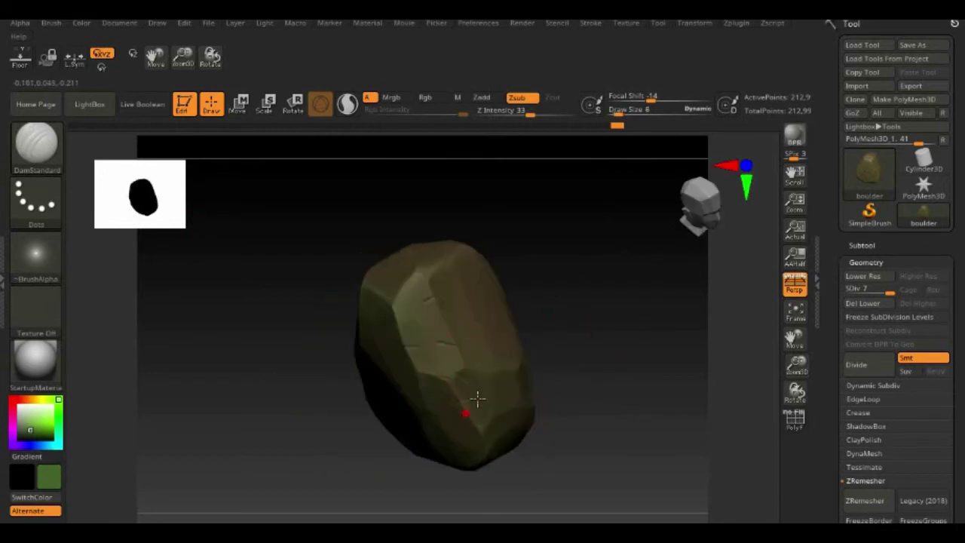
right_click_drag(438, 441, 534, 339)
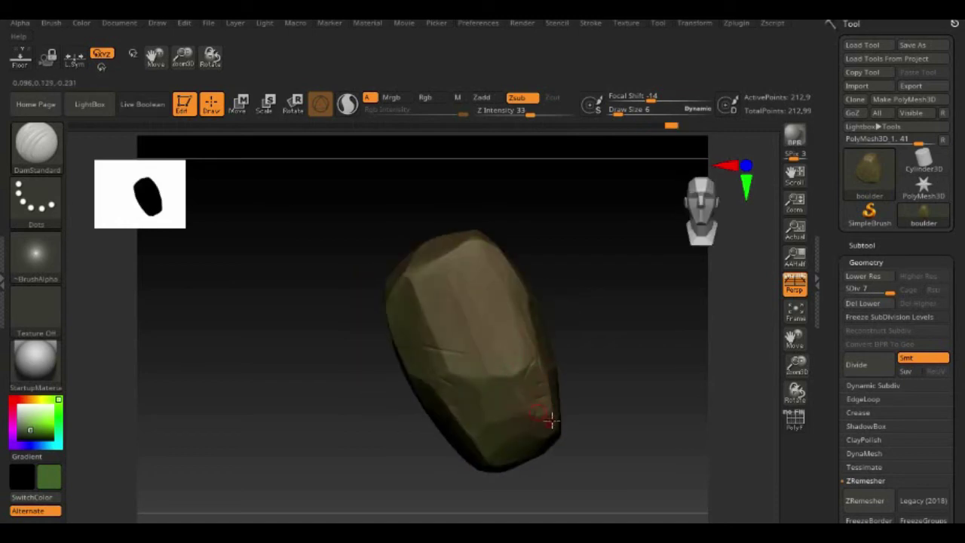
- Continue carving fine DamStandard cracks along the facet edges around the rock's remaining sides and back
right_click_drag(436, 261, 363, 293)
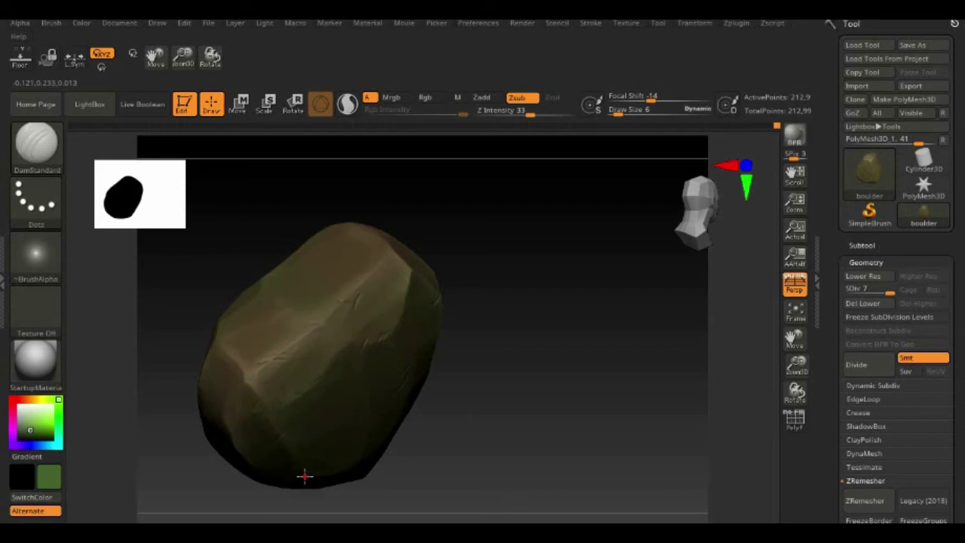
right_click_drag(299, 270, 228, 258)
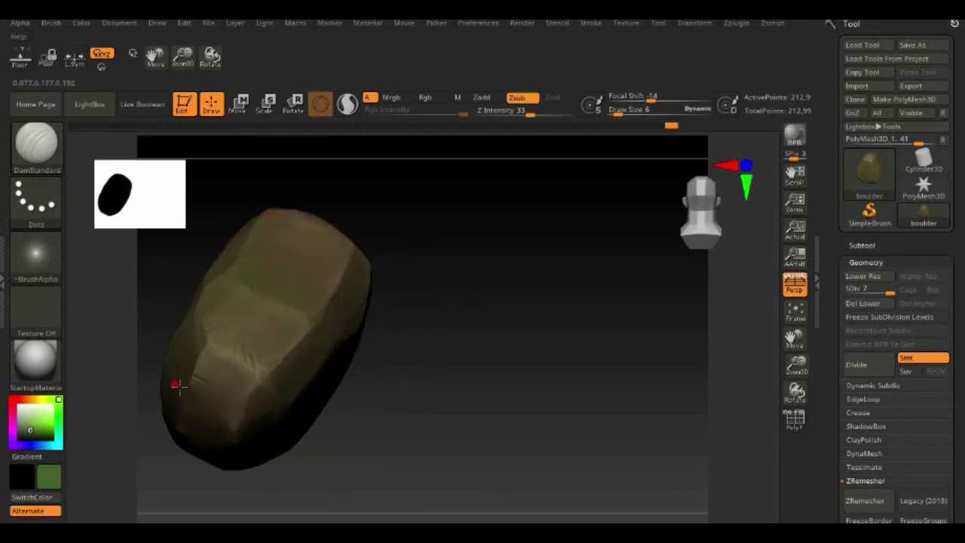
right_click_drag(219, 433, 368, 214)
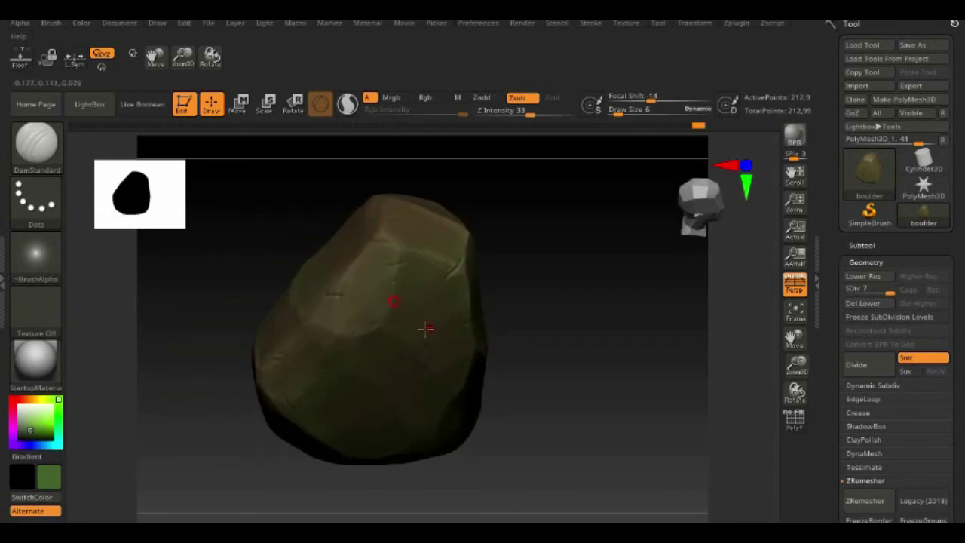
mouse_move(497, 283)
right_mouse_down()
mouse_move(271, 342)
mouse_move(320, 237)
right_mouse_up()
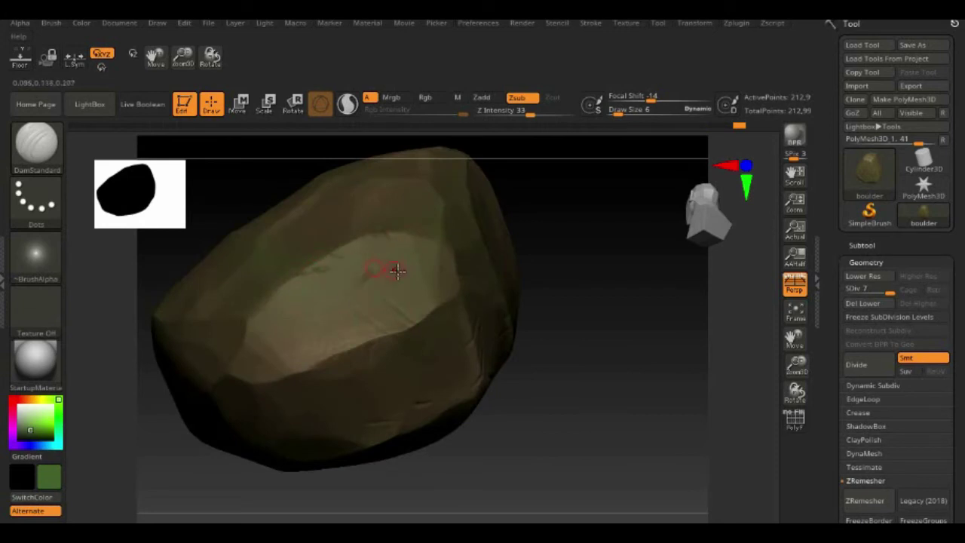
left_click_drag(799, 362, 618, 272)
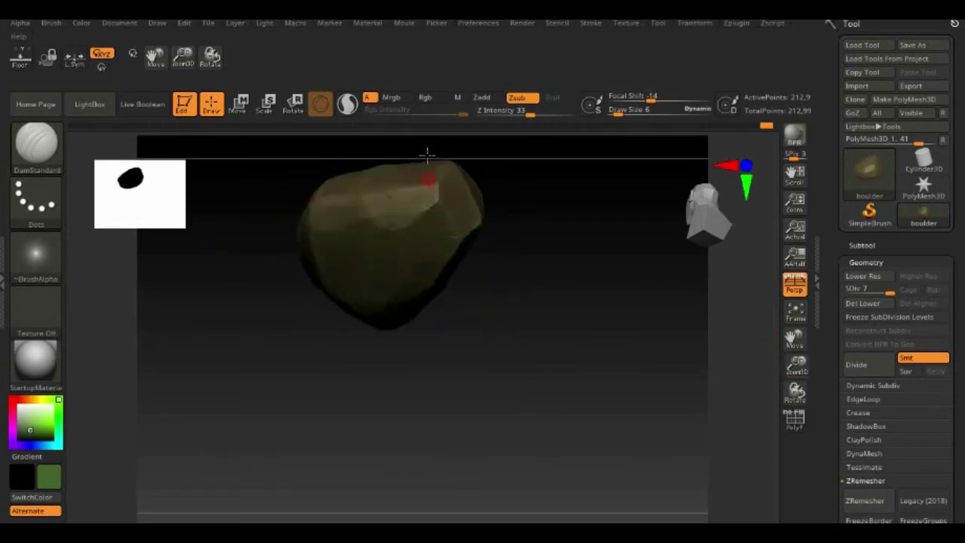
right_click_drag(427, 155, 729, 23)
- Create a UV Master working clone of the boulder and show its polyframe
left_click(735, 24)
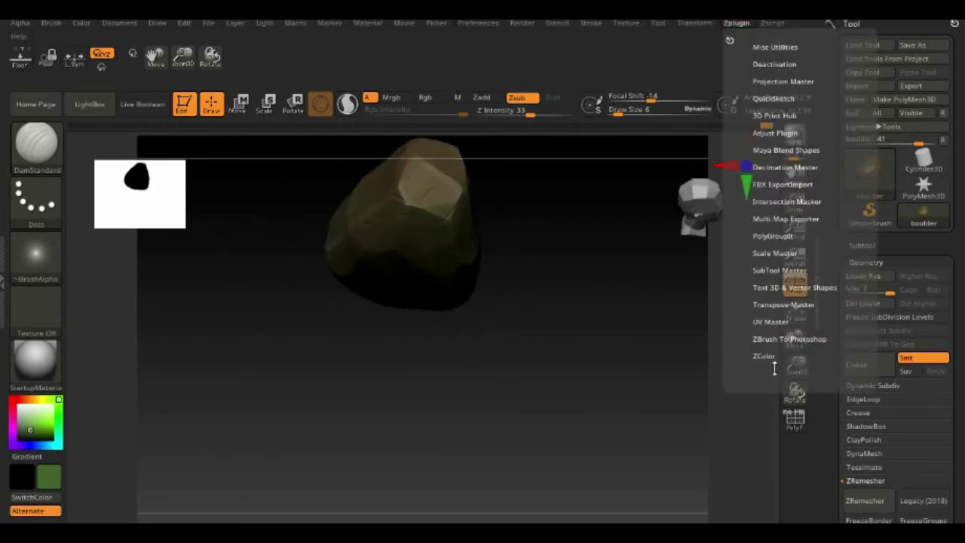
left_click(772, 321)
scroll(737, 405, "down", 5)
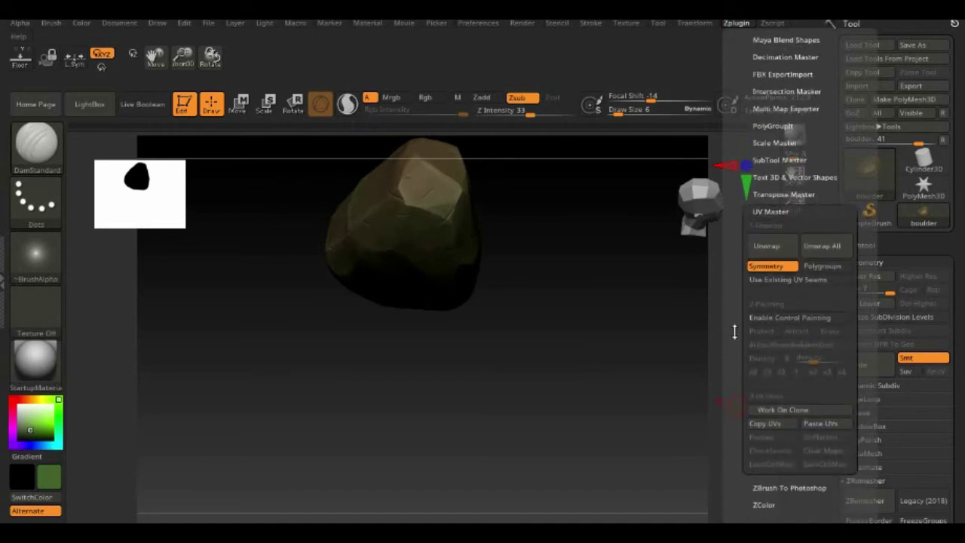
left_click(813, 348)
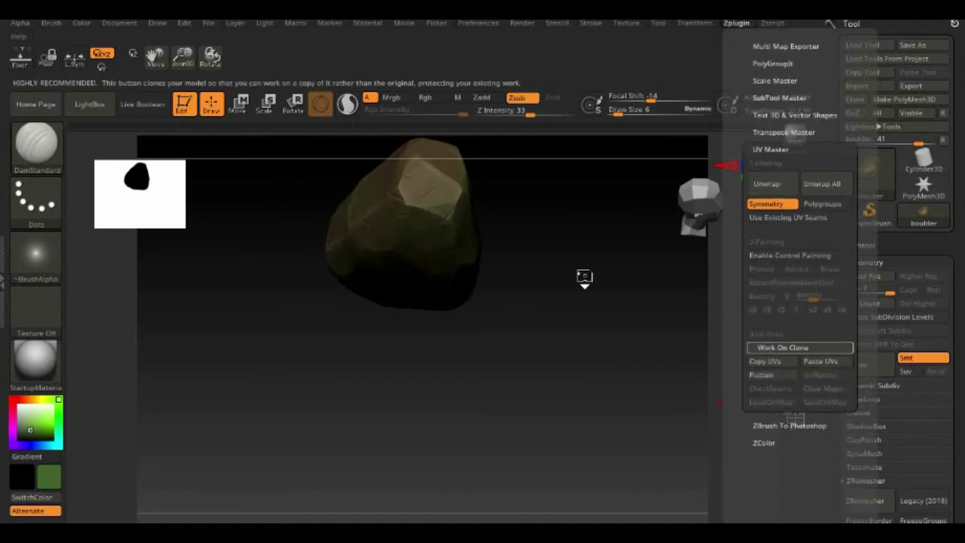
mouse_move(666, 390)
left_mouse_down()
mouse_move(631, 388)
mouse_move(679, 400)
mouse_move(727, 388)
mouse_move(681, 422)
mouse_move(703, 225)
left_mouse_up()
left_click(797, 421)
left_click(705, 228)
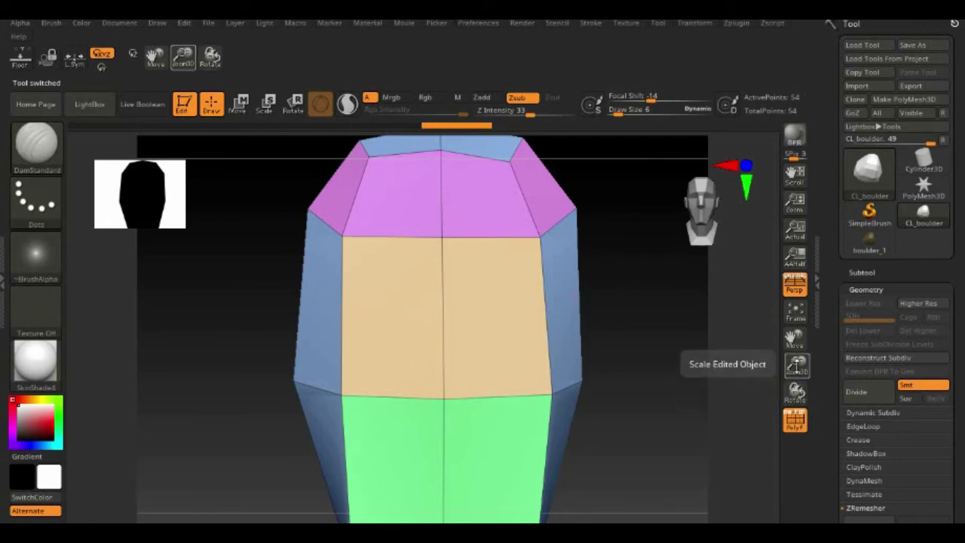
- Mask the entire clone and convert it into a single polygroup
left_click_drag(796, 366, 796, 287)
left_click_drag(300, 212, 585, 500, "ctrl")
key("ctrl+w")
- Mask one half of the clone from the side view and make it a separate polygroup
left_click_drag(586, 373, 527, 371)
left_click_drag(626, 355, 656, 351, "shift")
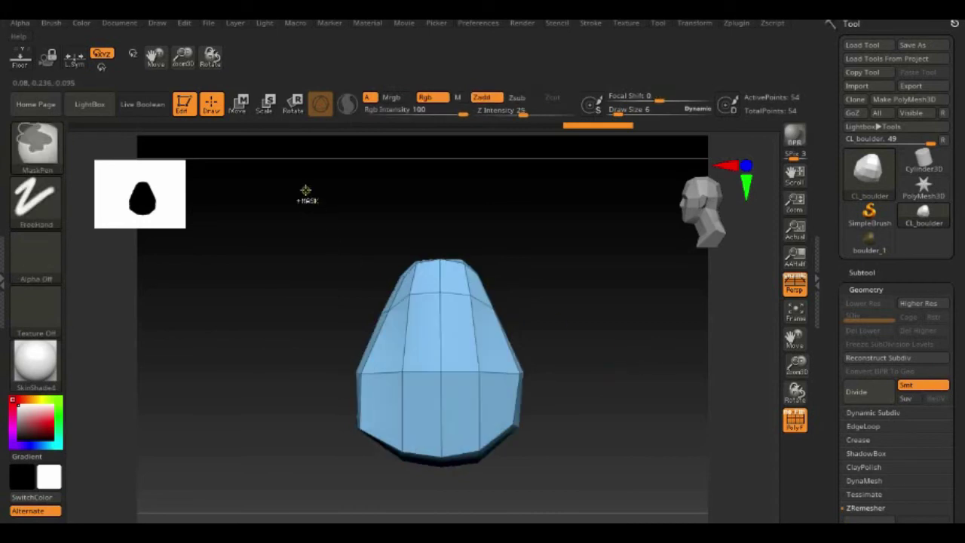
left_click_drag(306, 189, 455, 498, "ctrl")
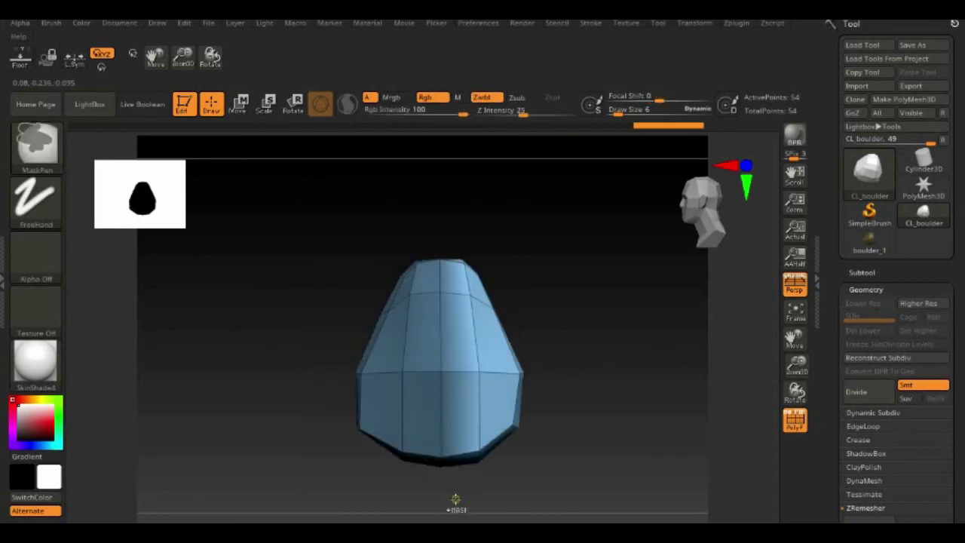
key("ctrl+w")
mouse_move(550, 345)
left_mouse_down()
mouse_move(651, 362)
mouse_move(687, 306)
mouse_move(666, 337)
mouse_move(640, 325)
mouse_move(621, 388)
mouse_move(608, 354)
left_mouse_up()
- Unwrap the clone in UV Master with Polygroups enabled alongside Symmetry
left_click(738, 23)
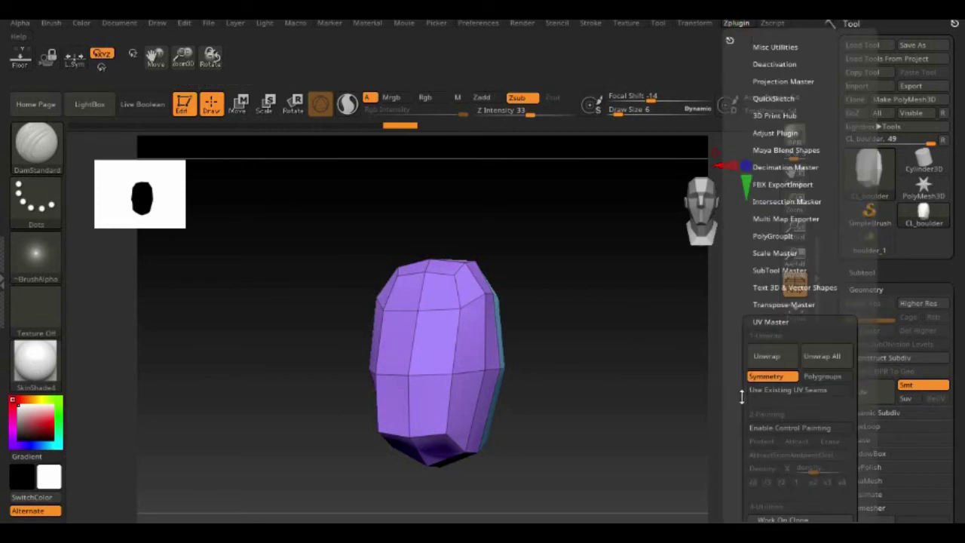
left_click(843, 377)
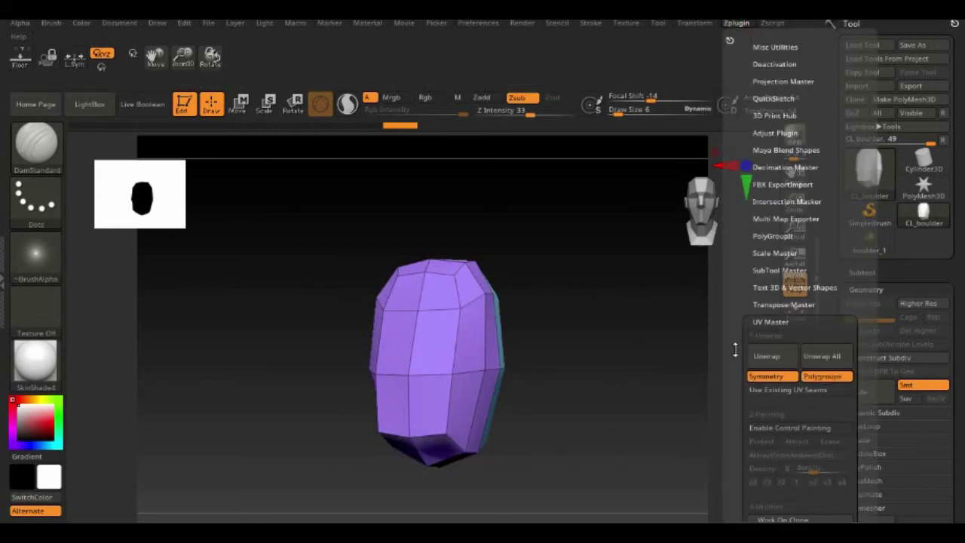
left_click(765, 359)
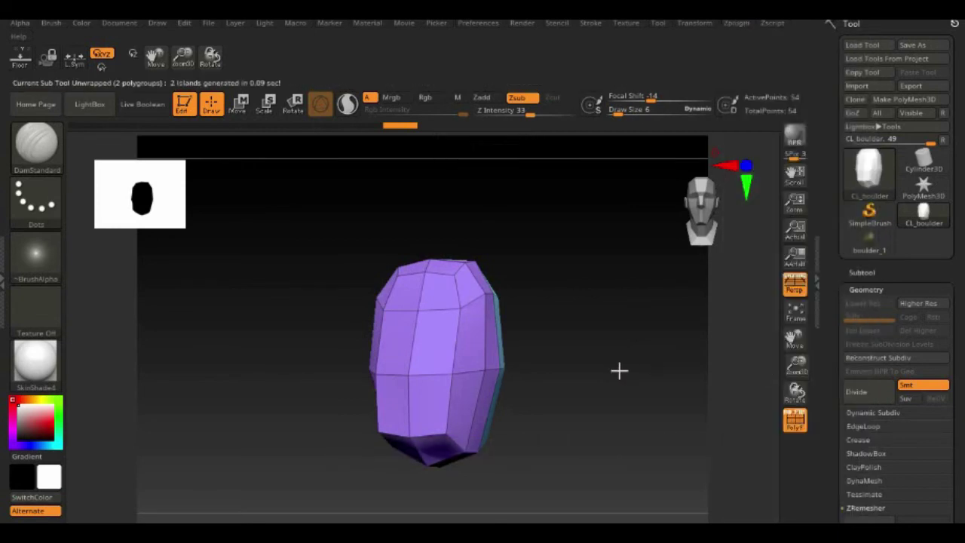
- Flatten the unwrapped clone to inspect its UV islands, and unflatten it again
left_click(699, 25)
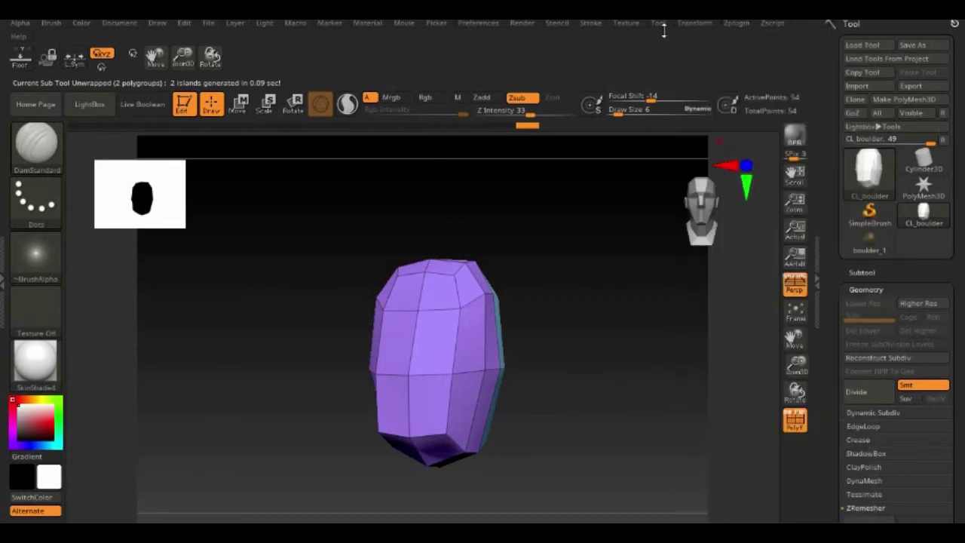
left_click(740, 24)
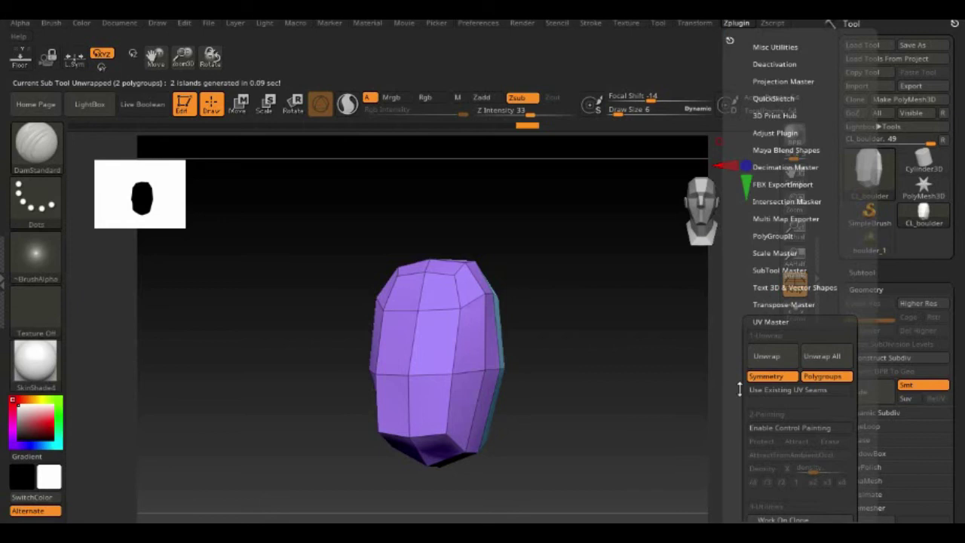
left_click_drag(744, 388, 742, 283)
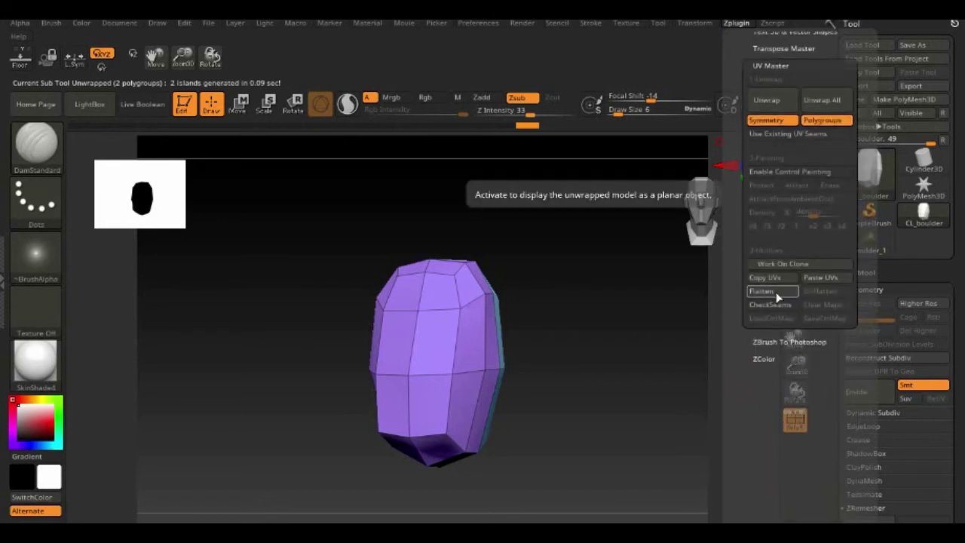
left_click(777, 295)
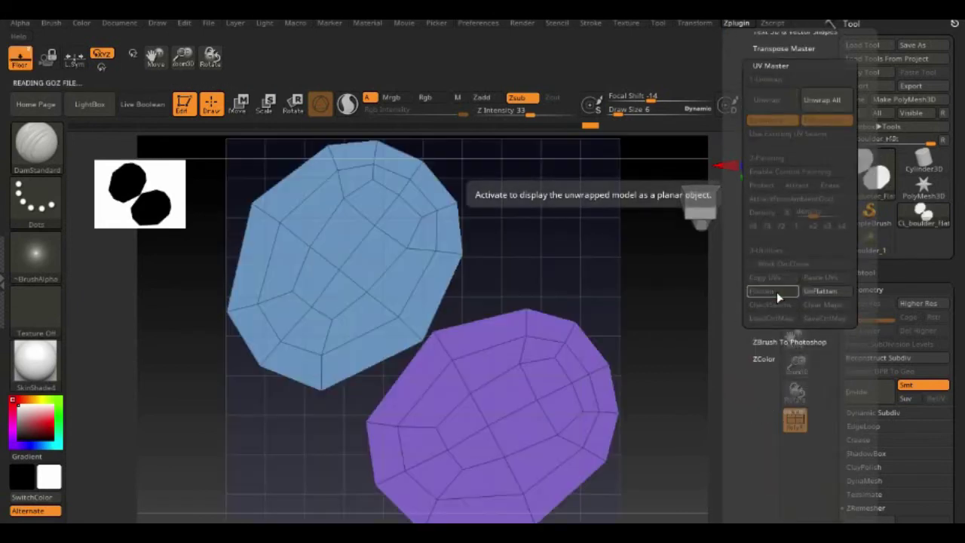
left_click(816, 293)
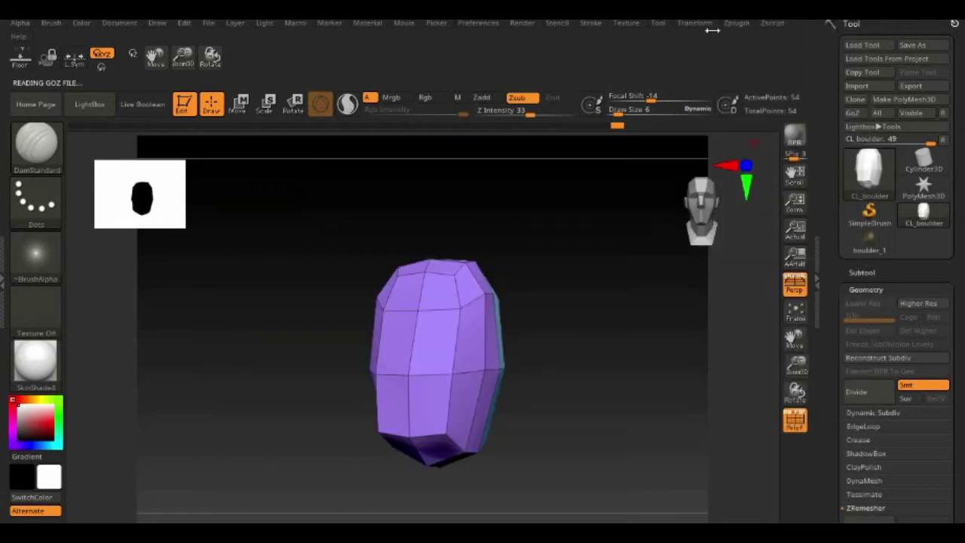
- Copy the clone's UVs with UV Master
left_click(742, 25)
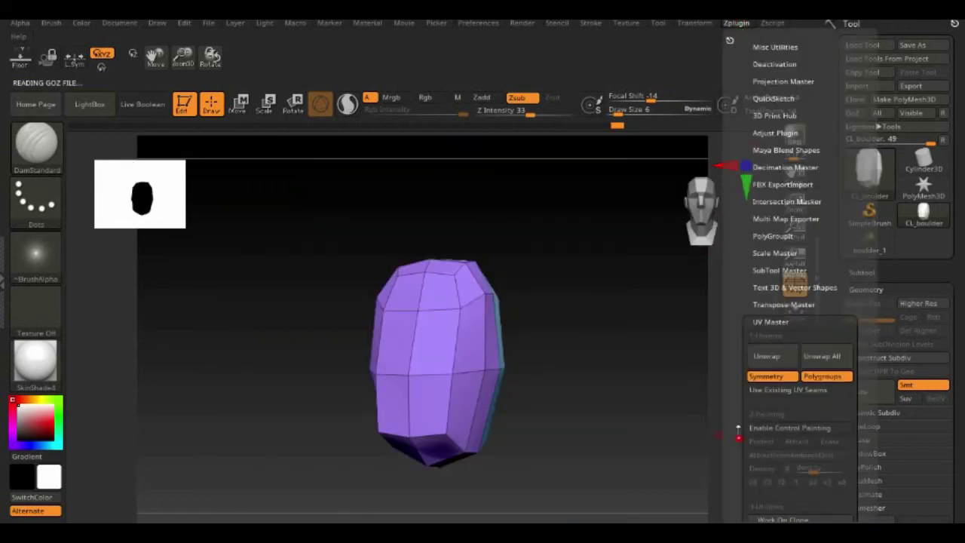
scroll(739, 351, "down", 5)
left_click(774, 355)
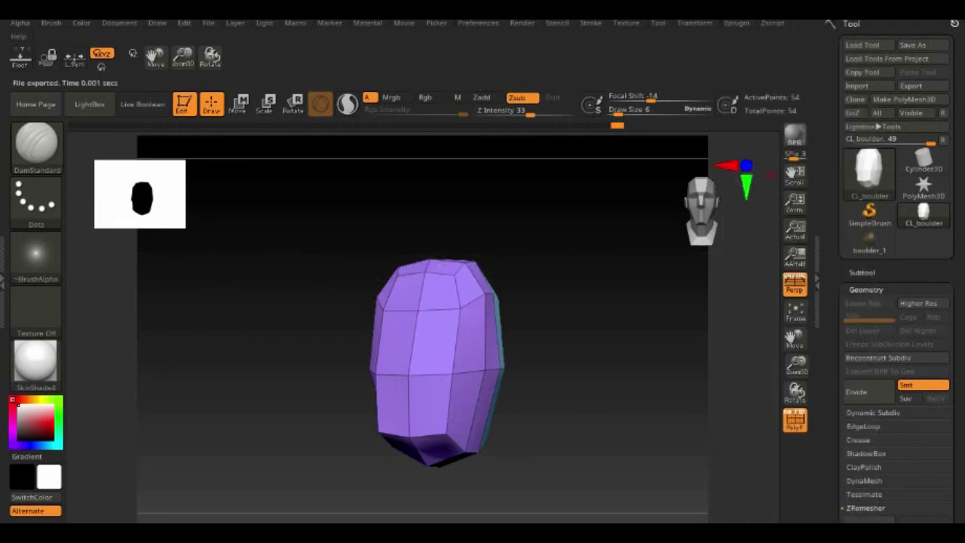
- Switch to the painted boulder_1 tool, hide its polyframe, and paste the copied UVs onto it
left_click(870, 249)
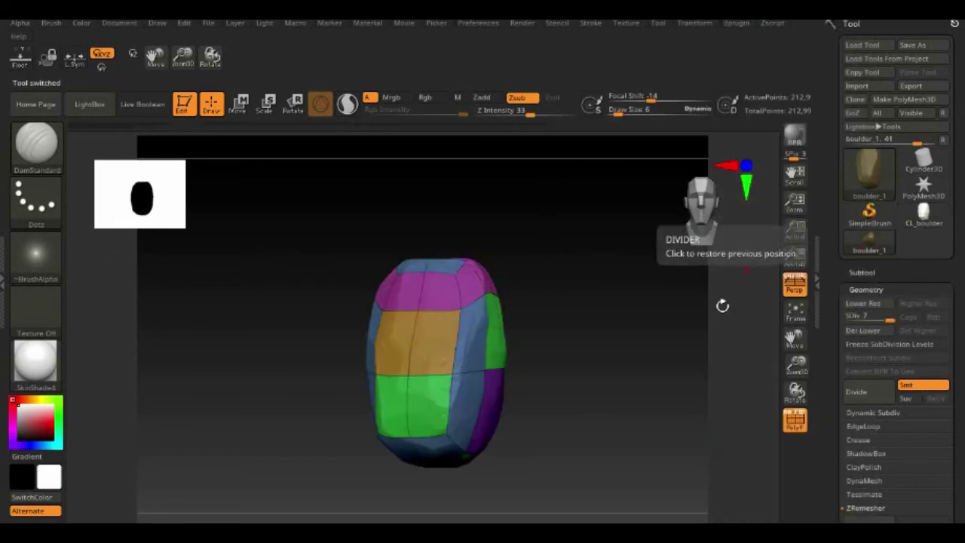
left_click(794, 424)
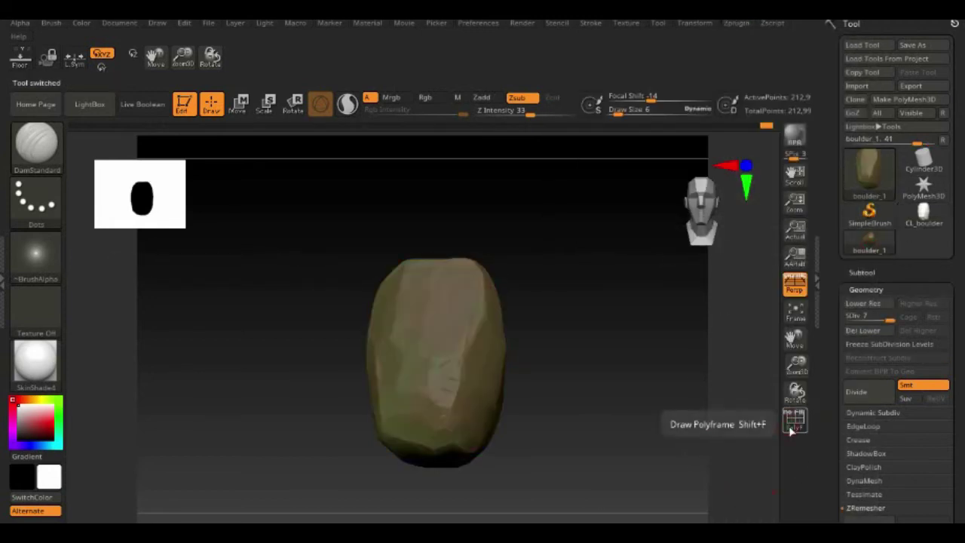
left_click(741, 24)
left_click_drag(736, 384, 736, 298)
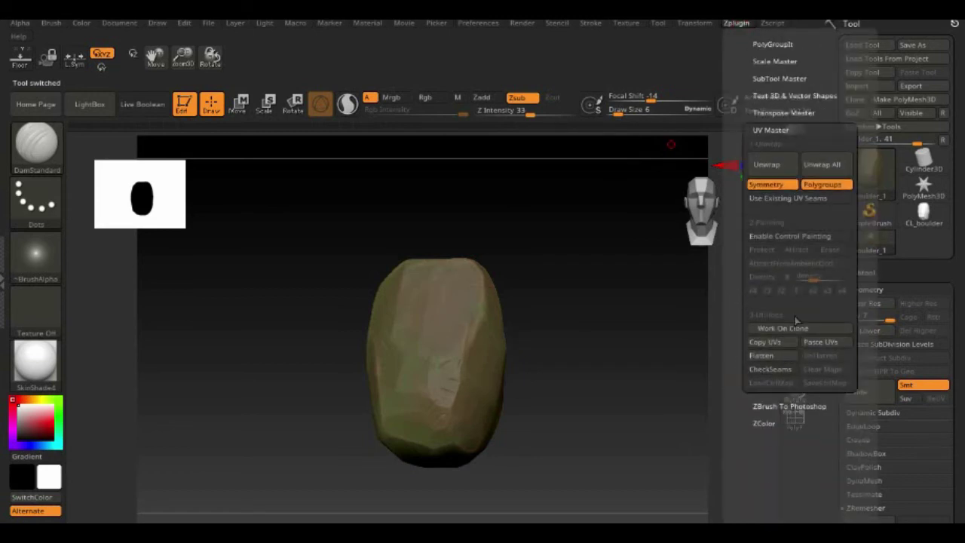
left_click(834, 345)
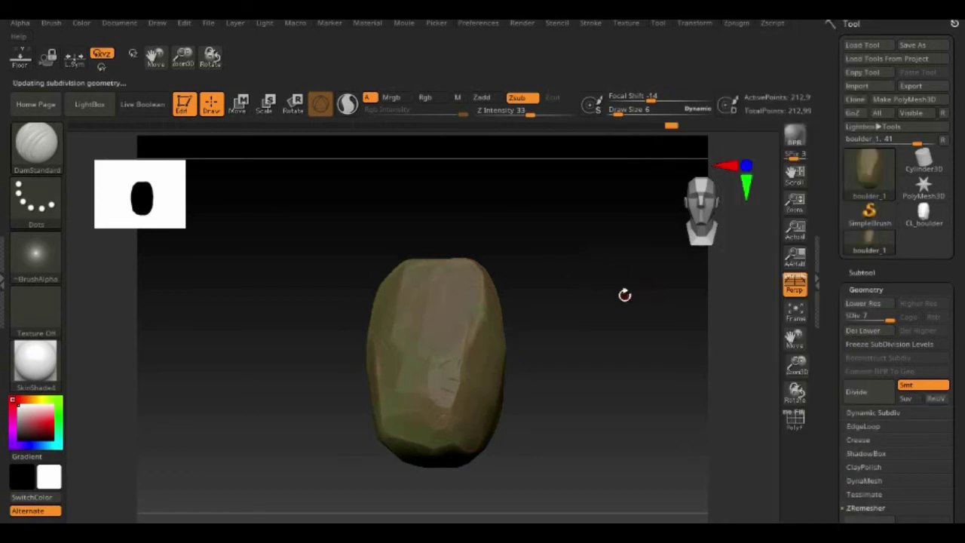
- Apply BasicMaterial to the boulder and inspect it from several angles
left_click_drag(600, 298, 408, 320)
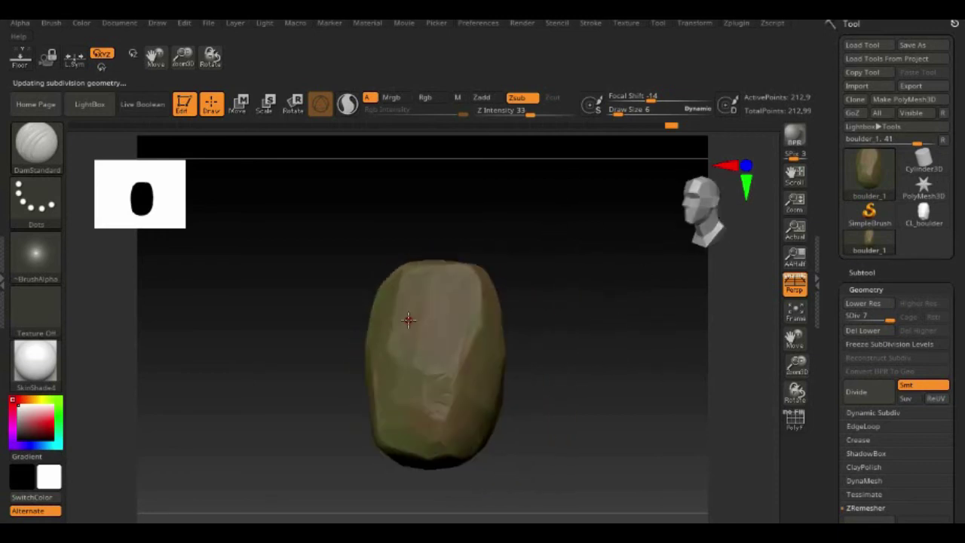
left_click(42, 362)
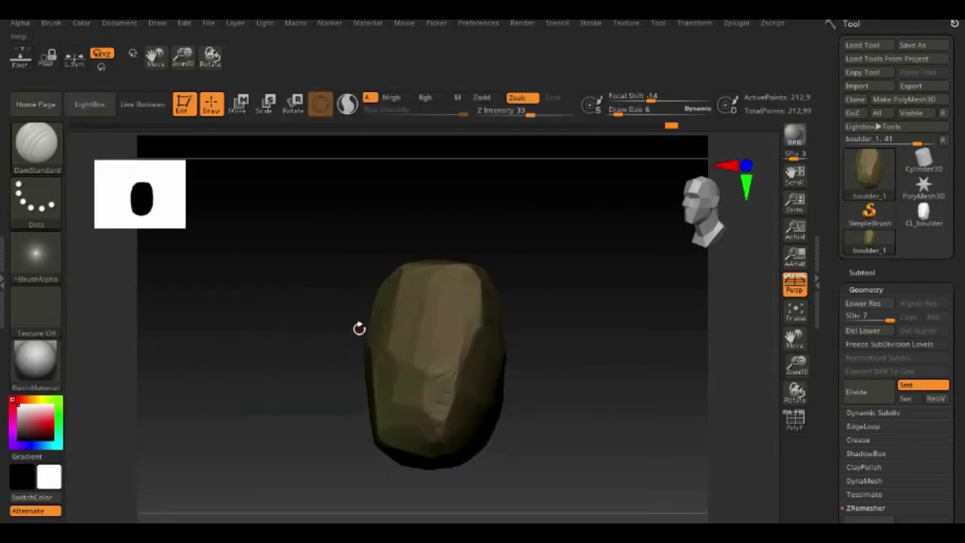
left_click_drag(317, 315, 607, 371)
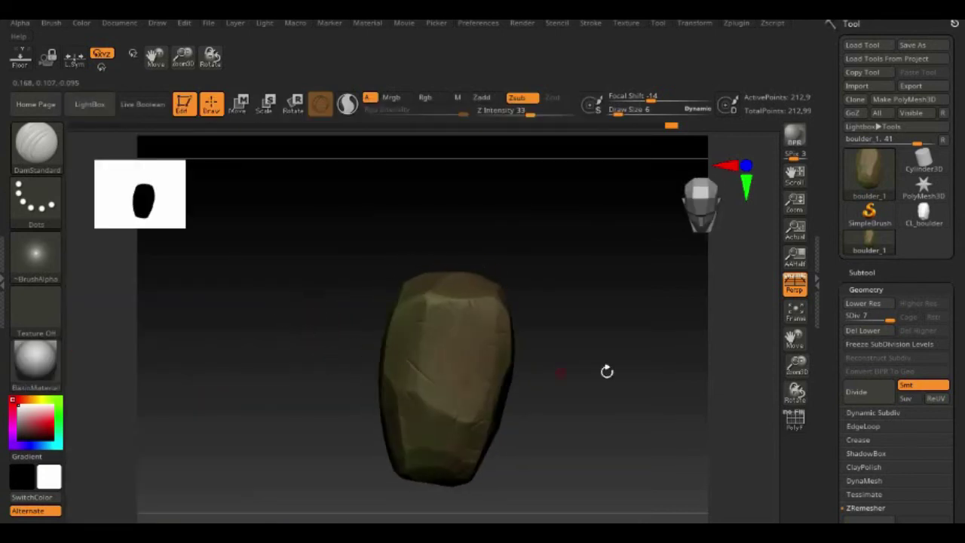
- Create a new texture map for the boulder from its polypaint colours
left_click_drag(839, 423, 826, 268)
left_click(879, 314)
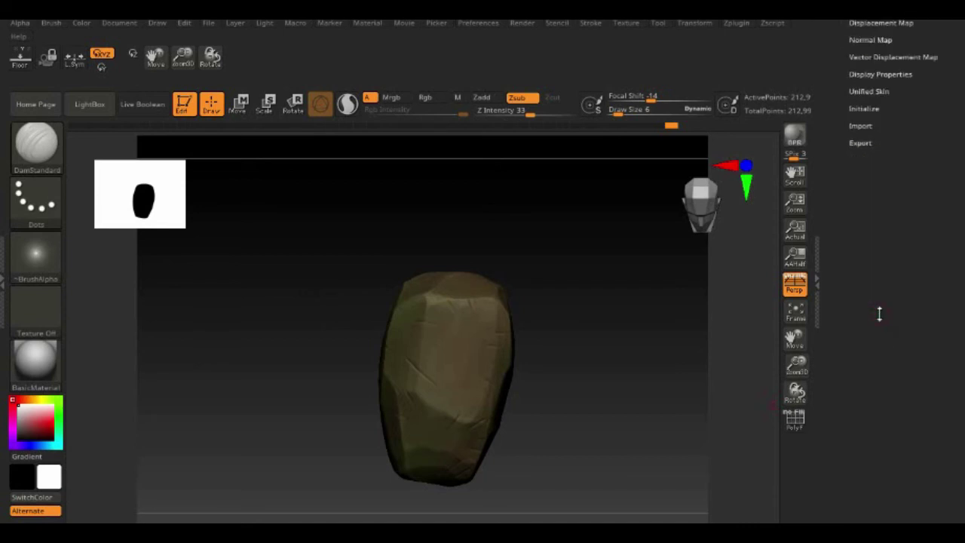
left_click_drag(903, 193, 884, 257)
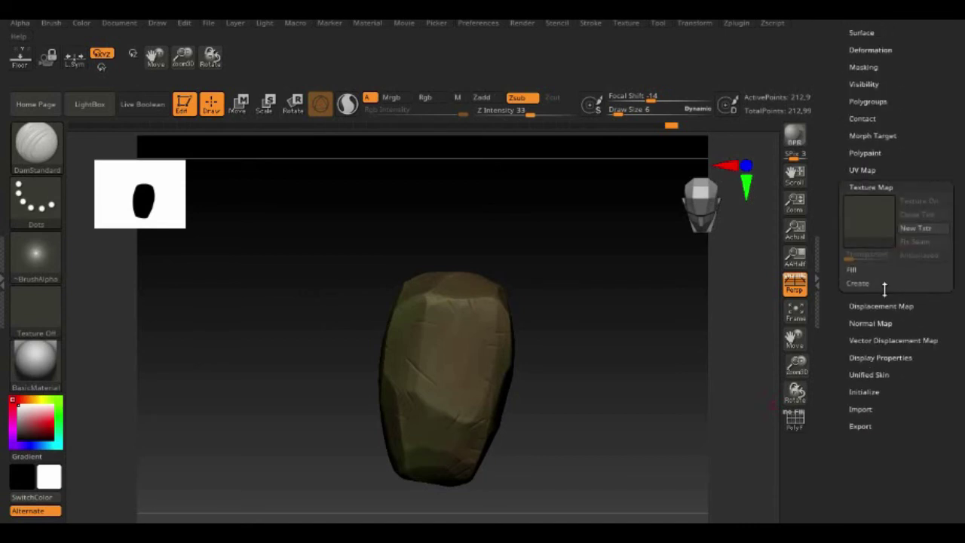
left_click(875, 283)
left_click(898, 296)
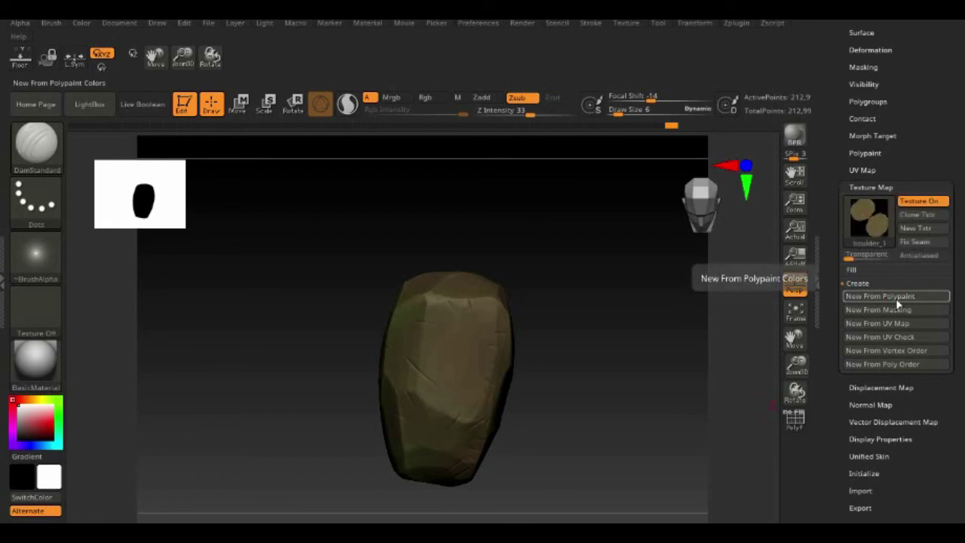
- Clone the boulder's texture map and export it to the video16 folder as the JPEG file boulder tex.jpg
left_click(919, 201)
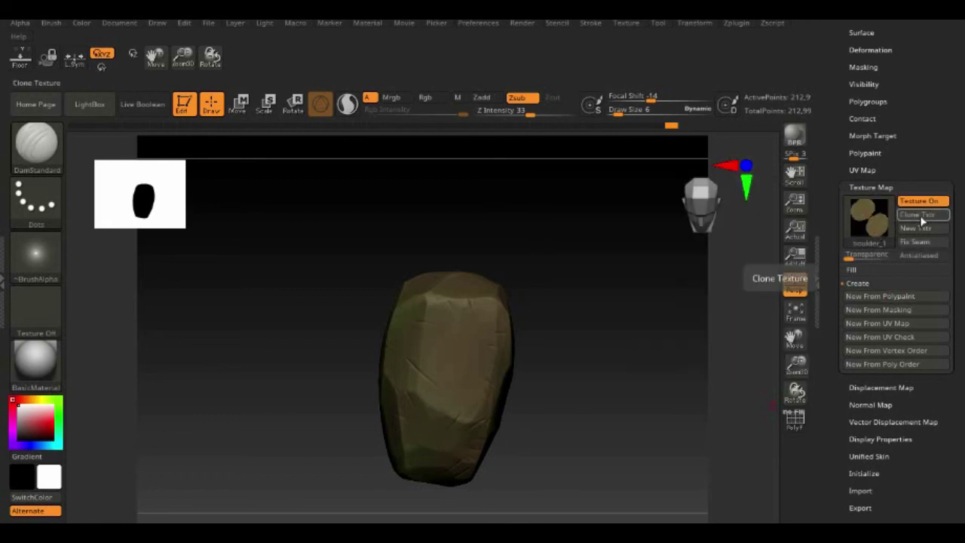
left_click(626, 22)
left_click(705, 101)
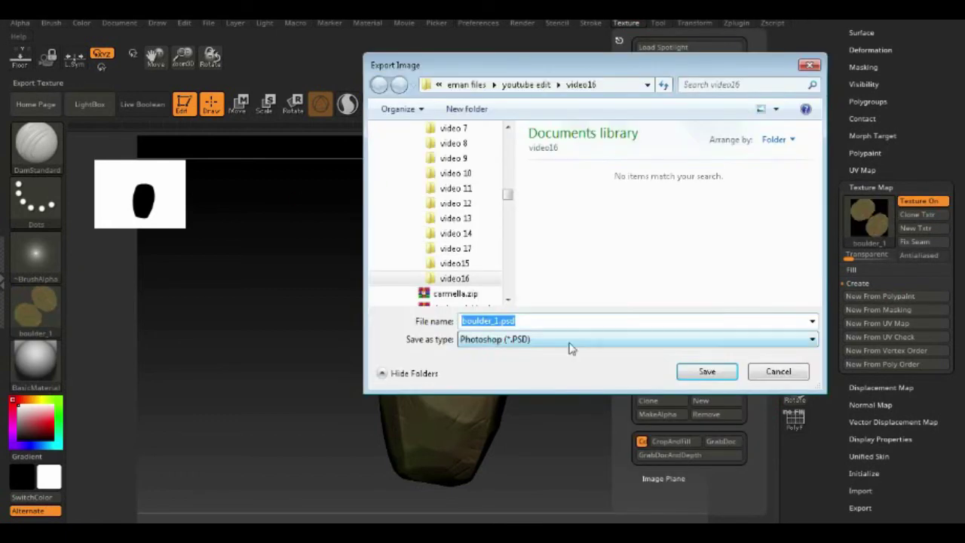
left_click(520, 340)
left_click(511, 366)
left_click(528, 321)
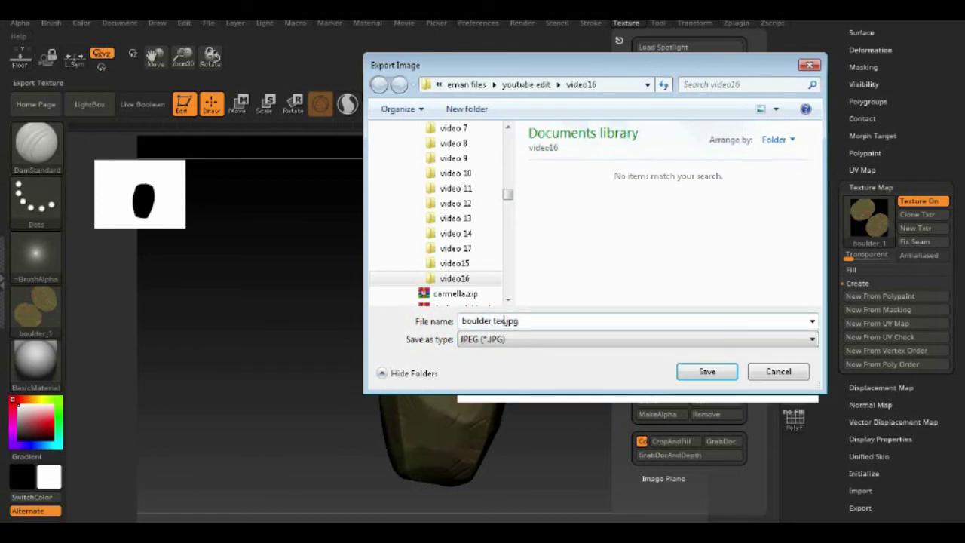
key("Return")
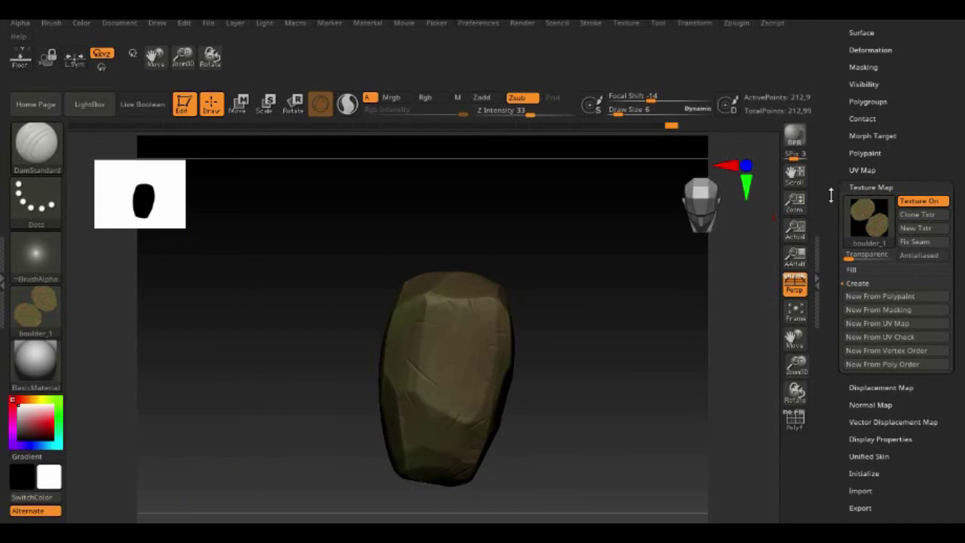
- Drop the boulder to subdivision level 1, comparing it with level 2, and show its polyframe
left_click_drag(831, 195, 822, 398)
left_click(871, 290)
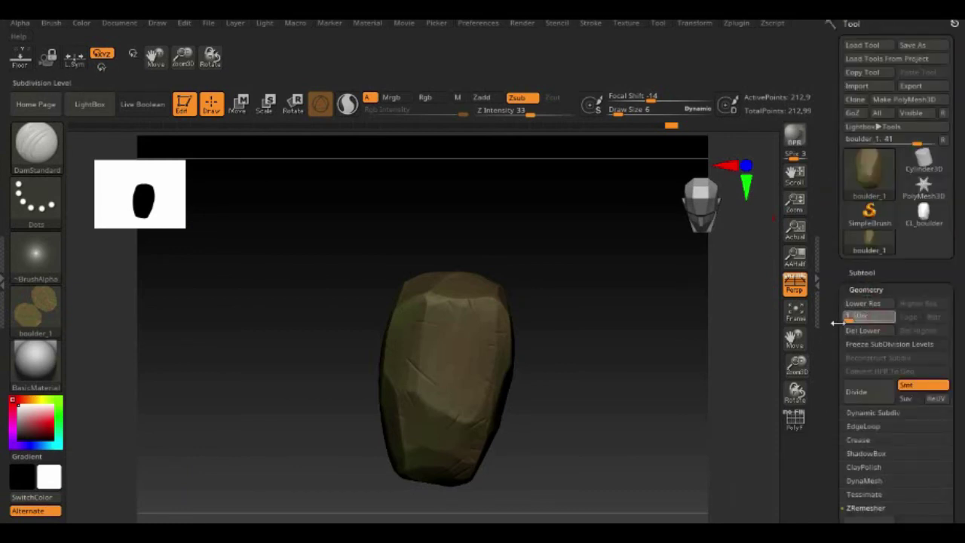
left_click_drag(839, 323, 837, 323)
left_click_drag(737, 420, 603, 369)
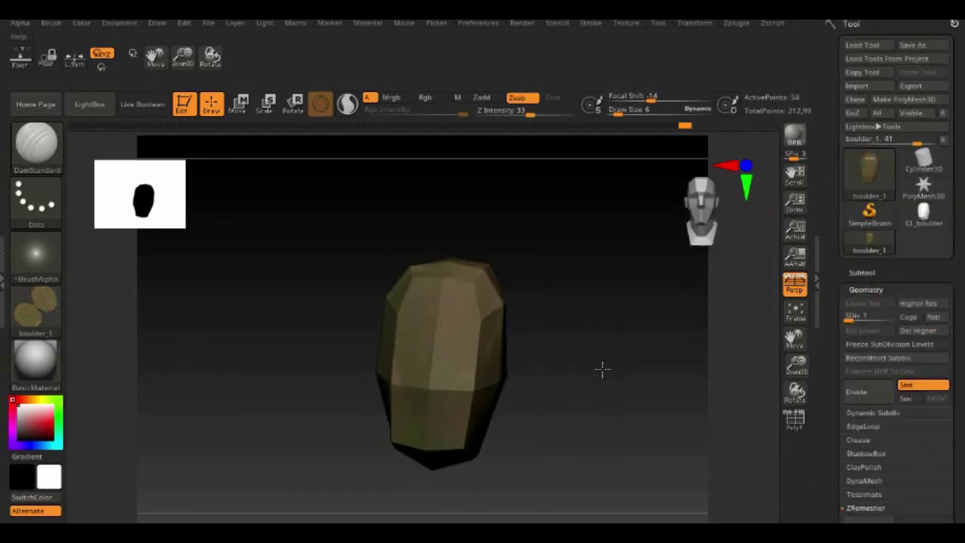
left_click_drag(850, 317, 850, 317)
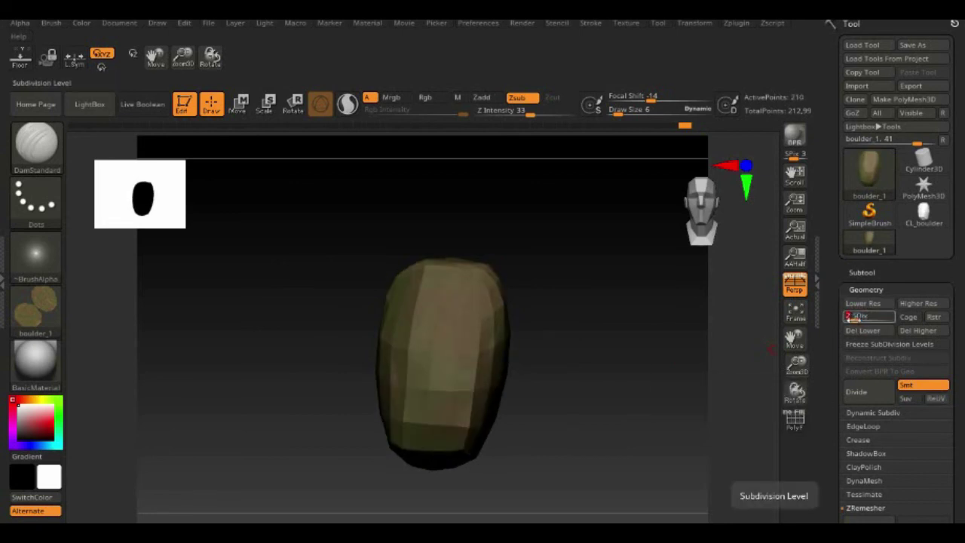
left_click(850, 319)
left_click_drag(834, 417, 834, 369)
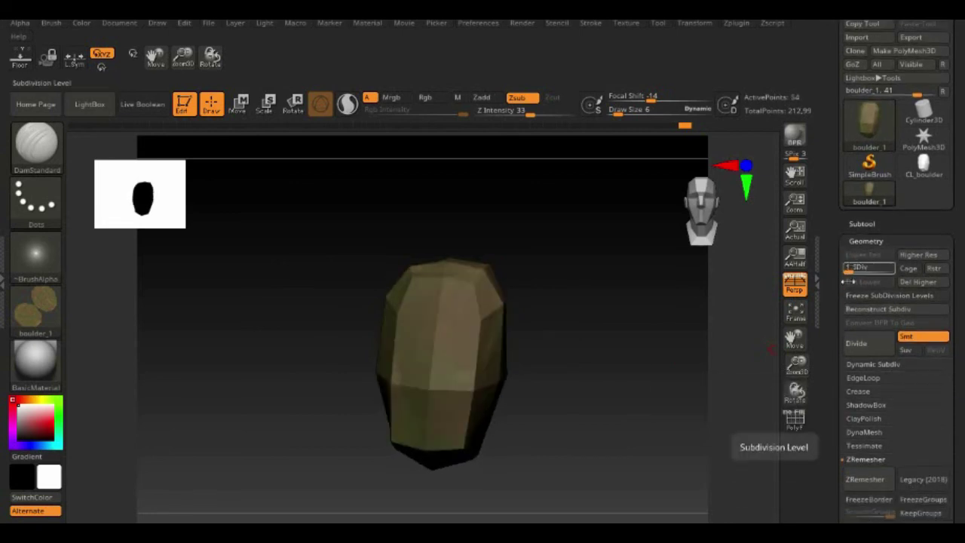
left_click_drag(850, 268, 856, 268)
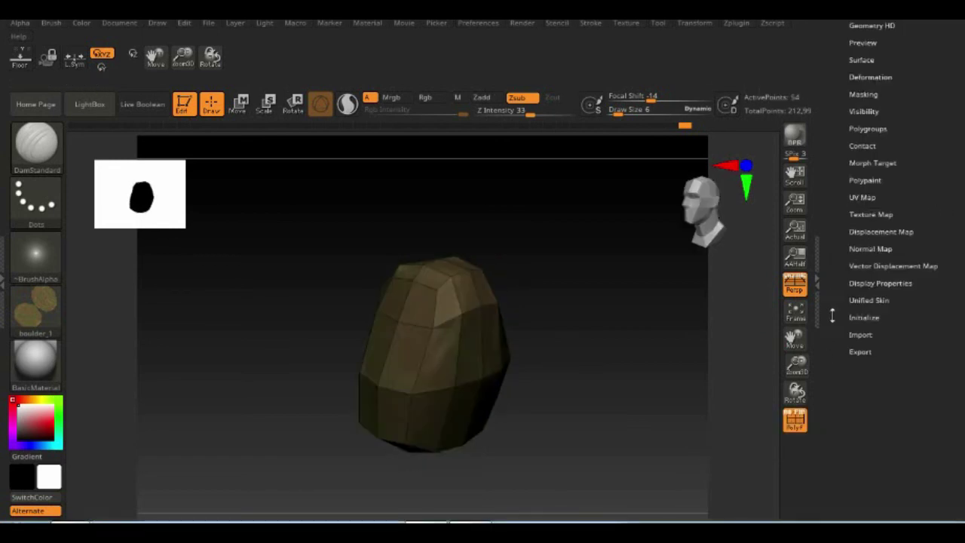
- Create a normal map for the boulder with the Tangent, SmoothUV and SNormals options enabled
left_click_drag(832, 315, 845, 287)
left_click(870, 322)
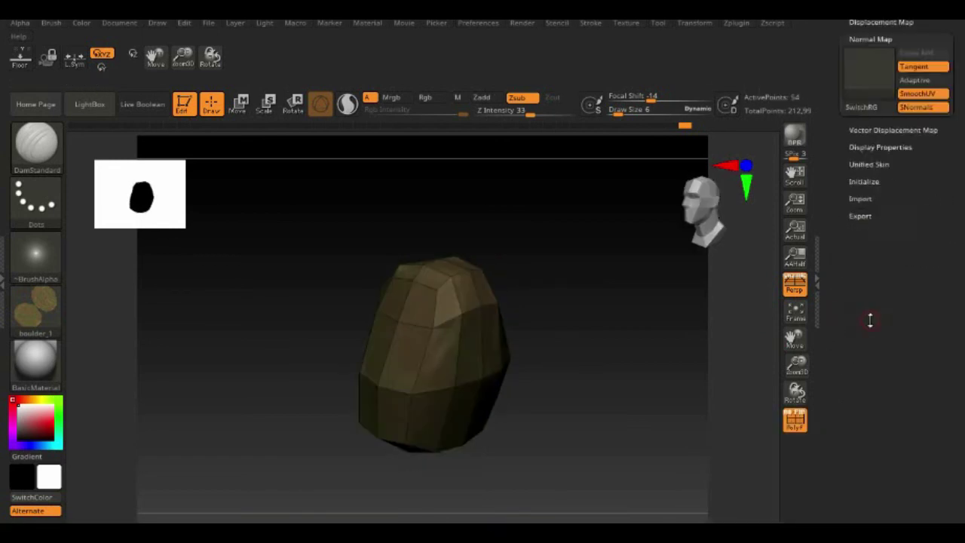
left_click_drag(869, 319, 832, 416)
left_click(879, 266)
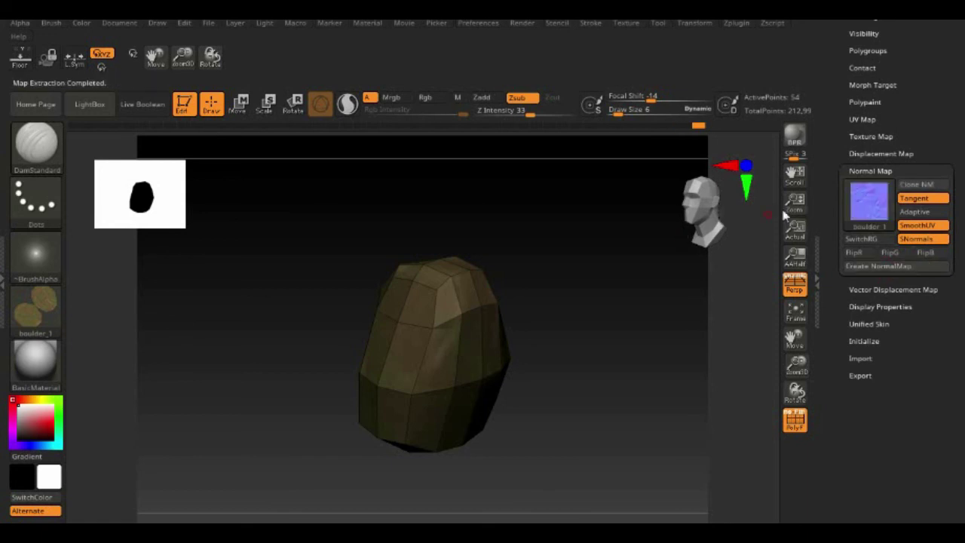
- Clone the normal map and export it to the video16 folder as a JPEG named boulder norm
left_click(916, 184)
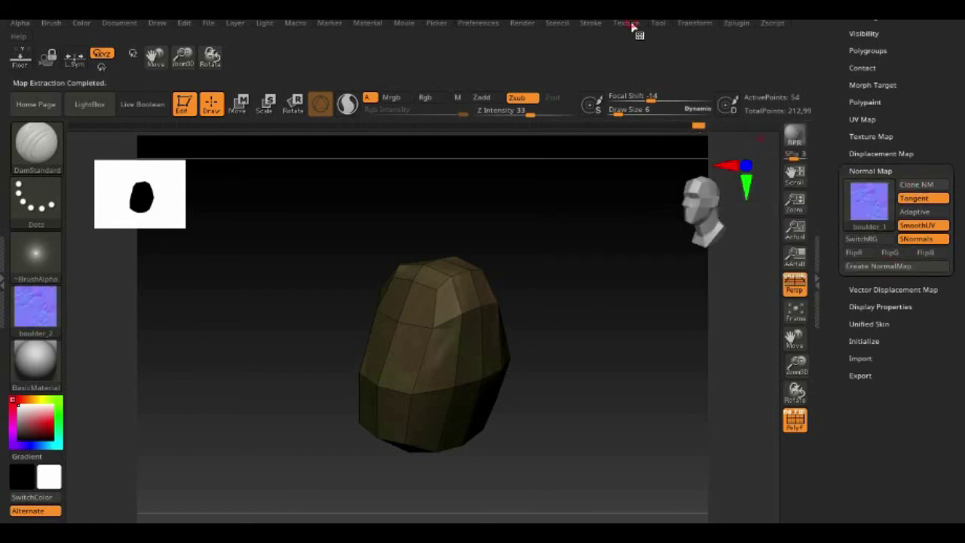
left_click(626, 24)
left_click(721, 104)
left_click(564, 208)
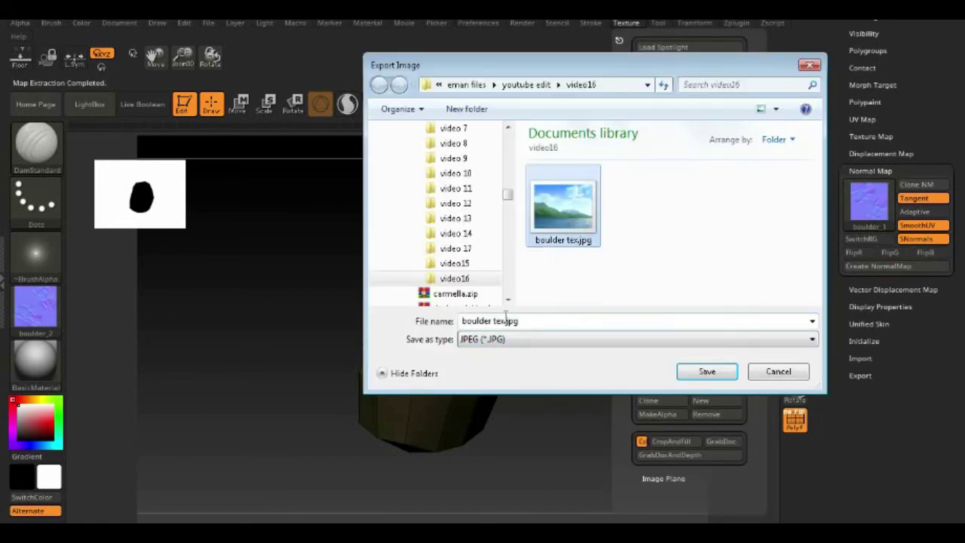
left_click_drag(506, 318, 497, 324)
type("norm")
key("Return")
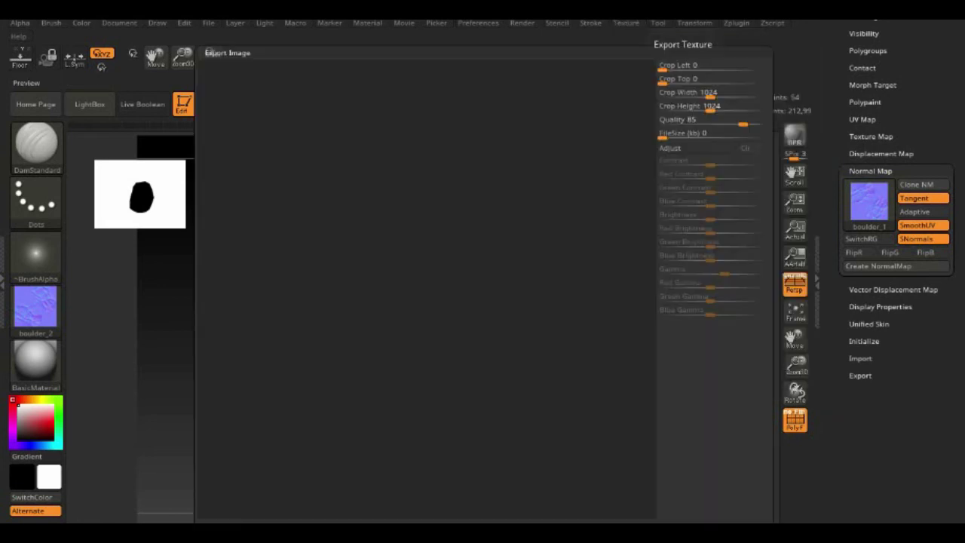
left_click(766, 303)
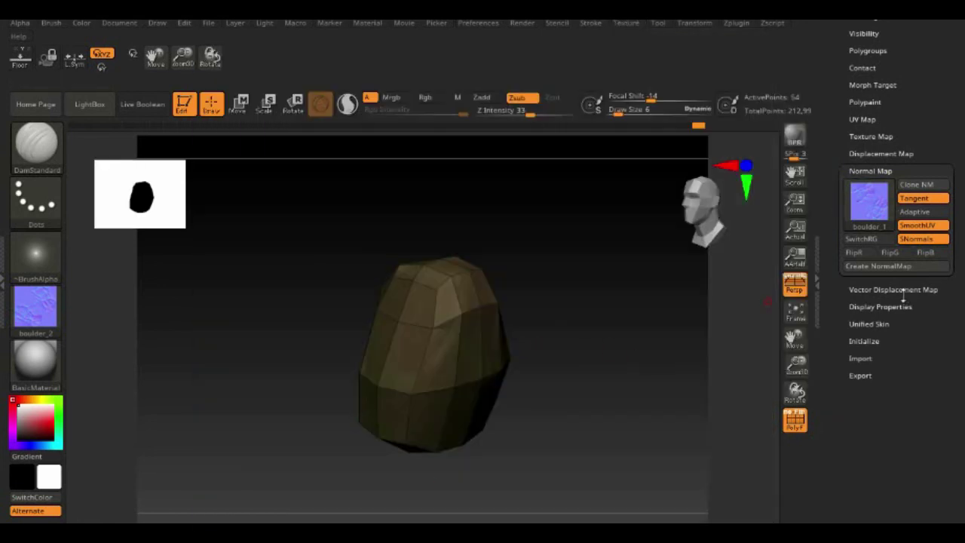
- Create a displacement map for the boulder and clone it into the alphas
left_click(881, 153)
left_click(890, 251)
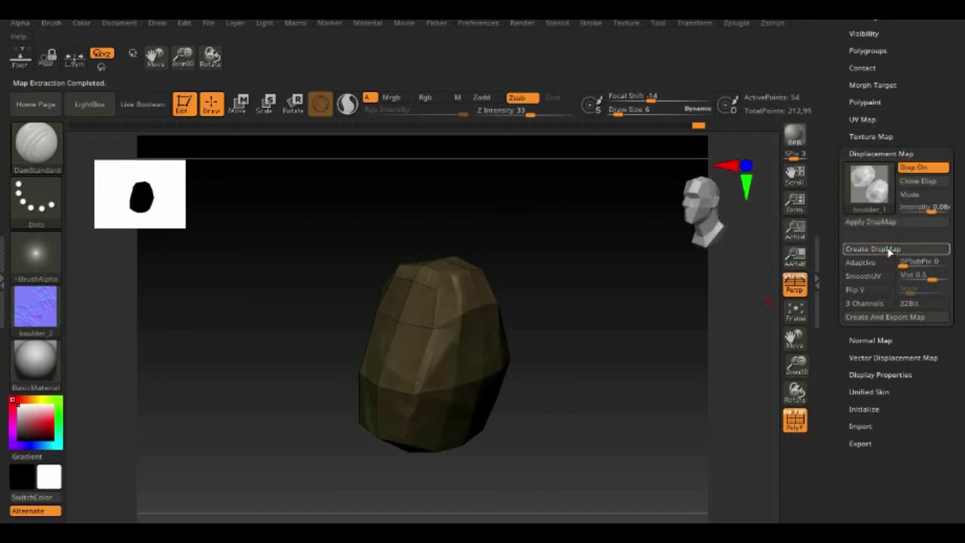
left_click(918, 181)
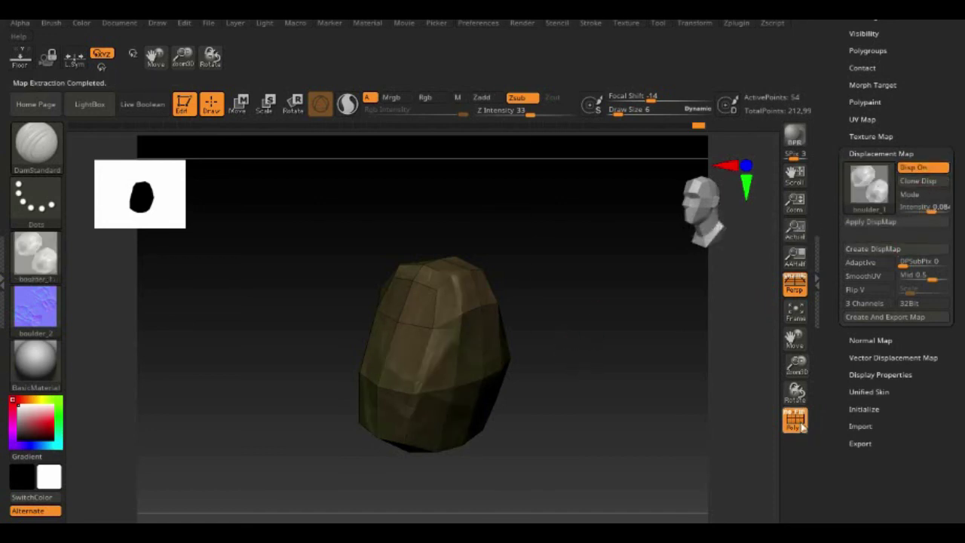
- Hide the polyframe and export the displacement alpha to the video16 folder as the Photoshop file boulder disp.psd
mouse_move(604, 346)
left_mouse_down()
mouse_move(614, 319)
mouse_move(664, 378)
mouse_move(623, 341)
left_mouse_up()
left_click_drag(827, 132, 829, 247)
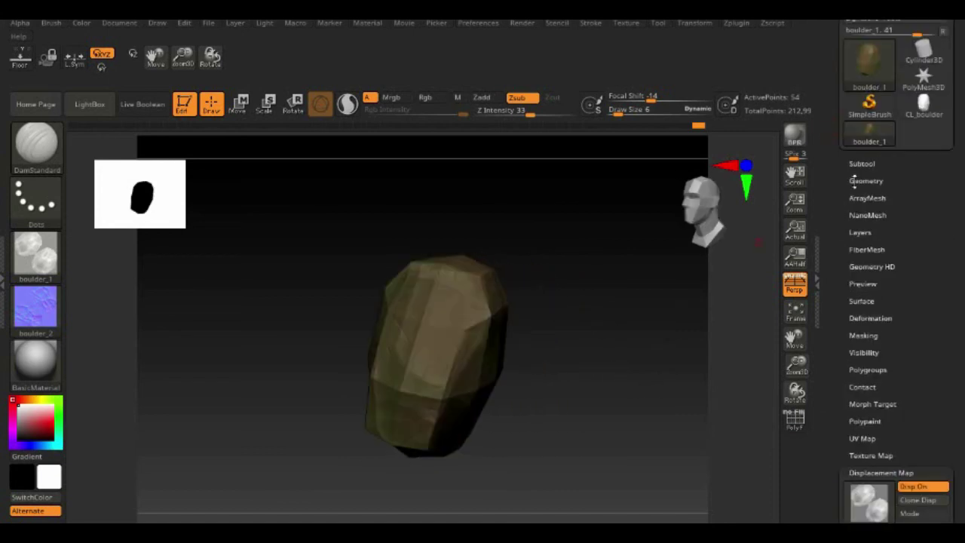
left_click(862, 163)
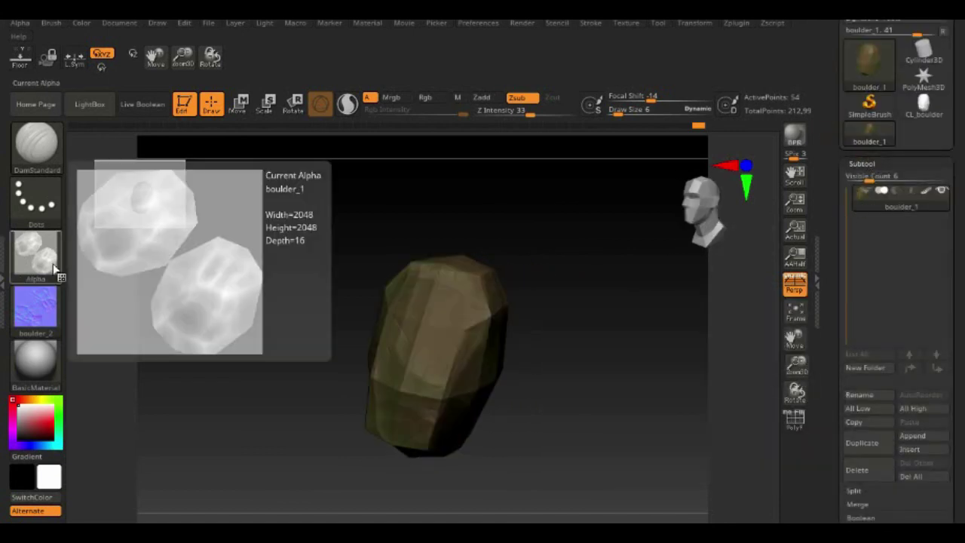
left_click(21, 23)
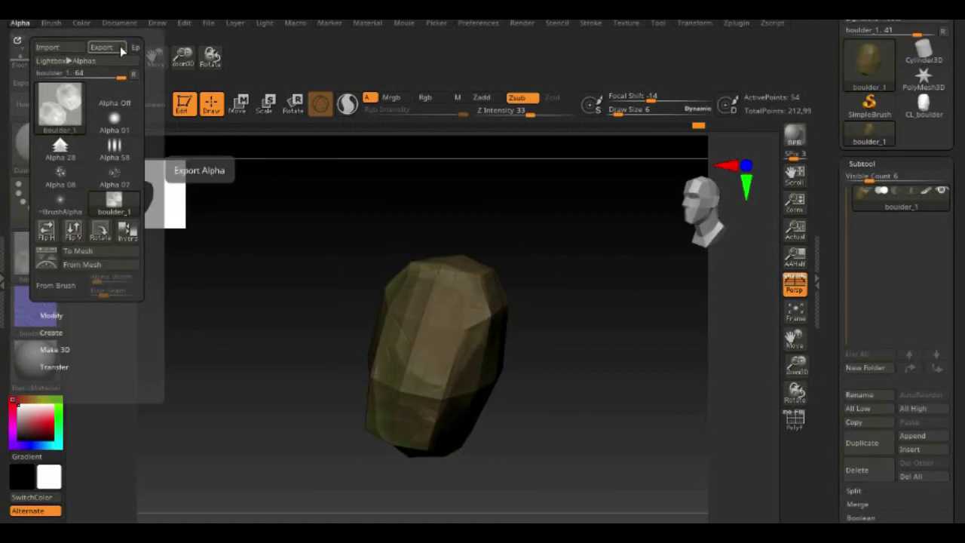
left_click(101, 47)
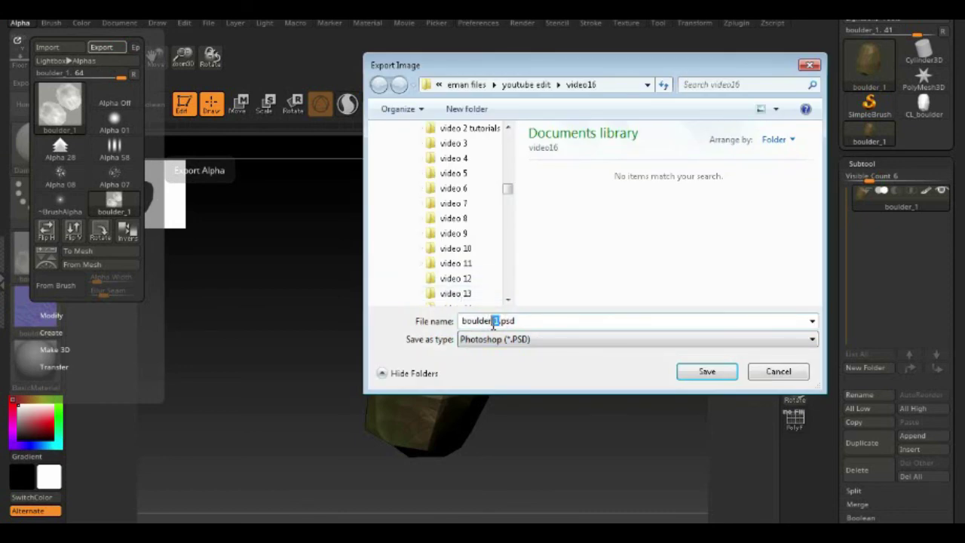
left_click(605, 339)
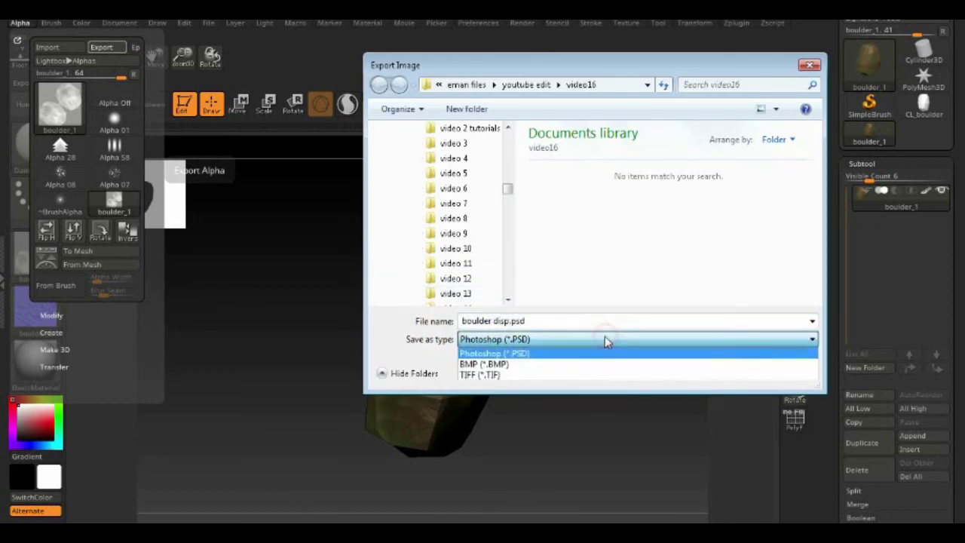
left_click(603, 355)
left_click(707, 371)
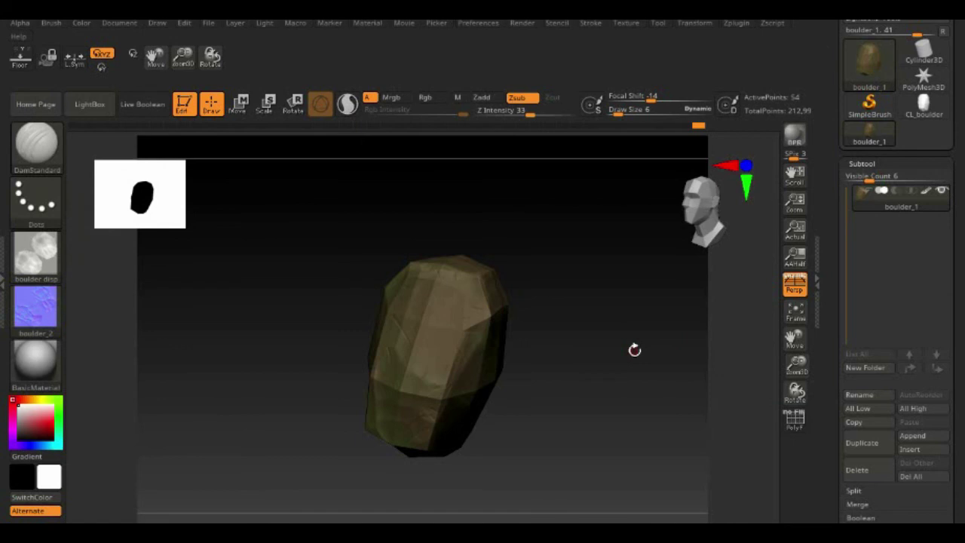
left_click_drag(632, 354, 595, 403)
scroll(832, 274, "down", 5)
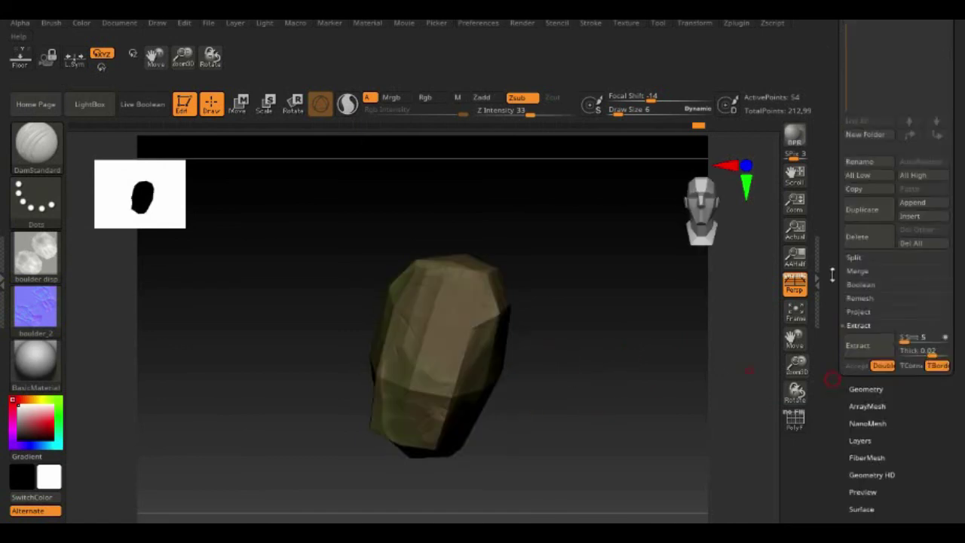